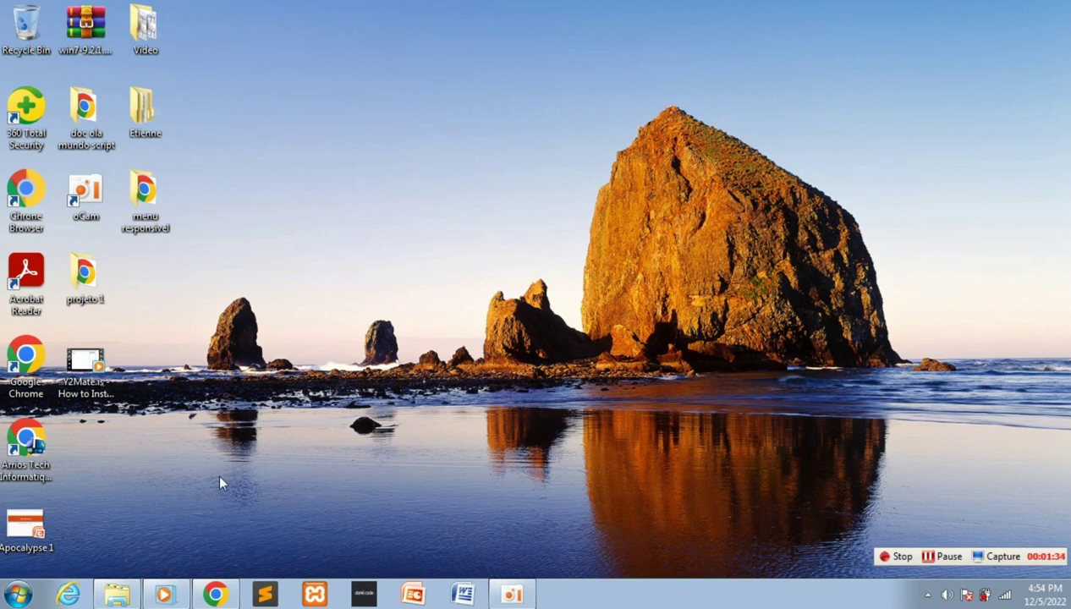
- Open the Documents library from the Start menu, listing its 36 folders and files
click(17, 594)
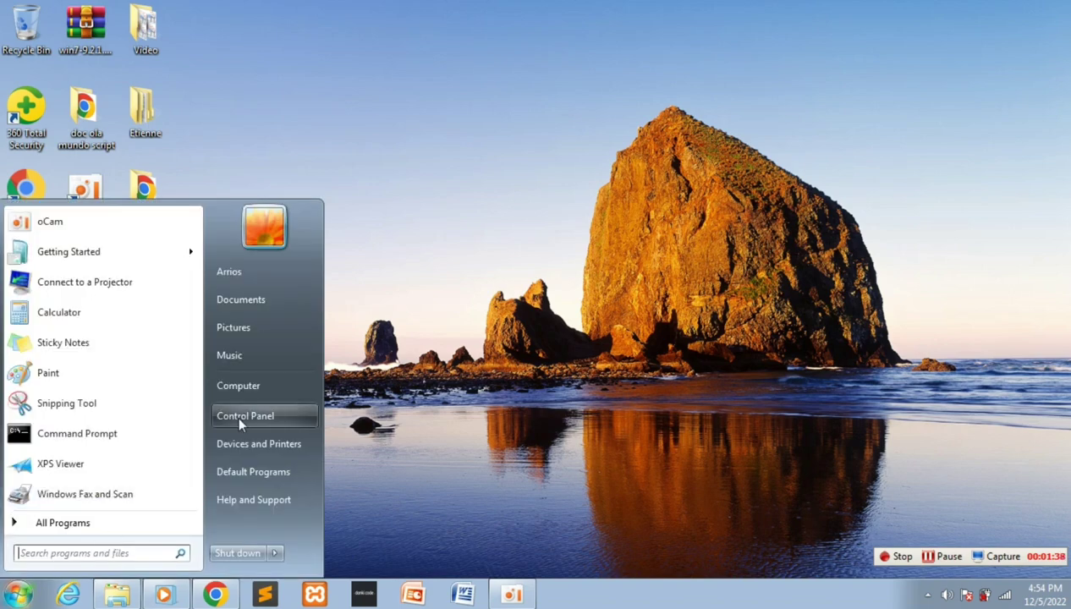
click(275, 303)
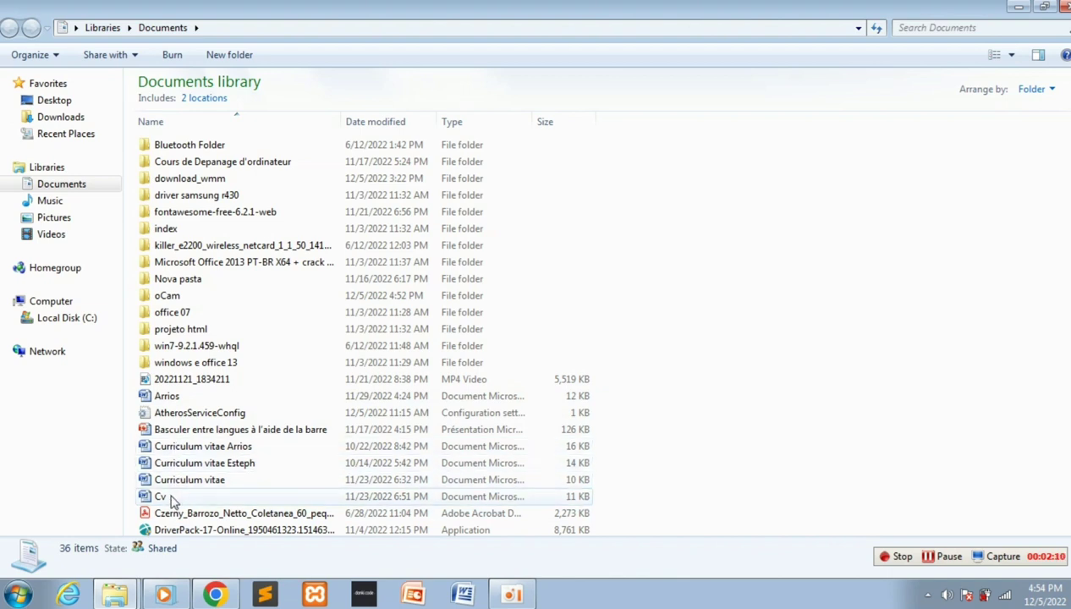
- Open the Arrios document in Word and place the cursor below its two Lorem ipsum paragraphs
double_click(167, 397)
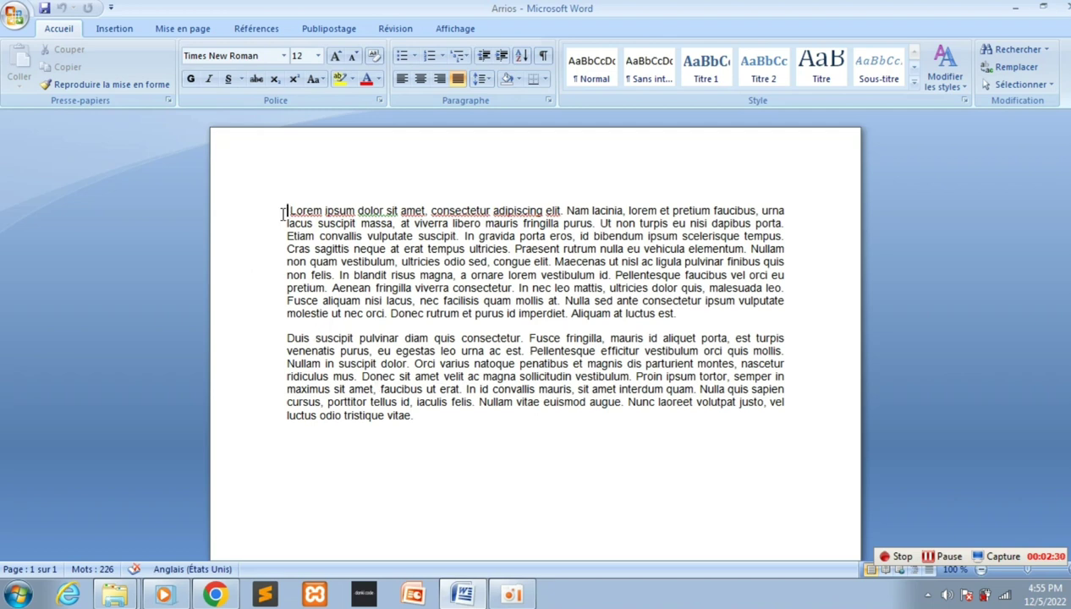
mouse_move(286, 211)
mouse_down()
mouse_move(491, 396)
mouse_move(504, 432)
mouse_up()
click(493, 438)
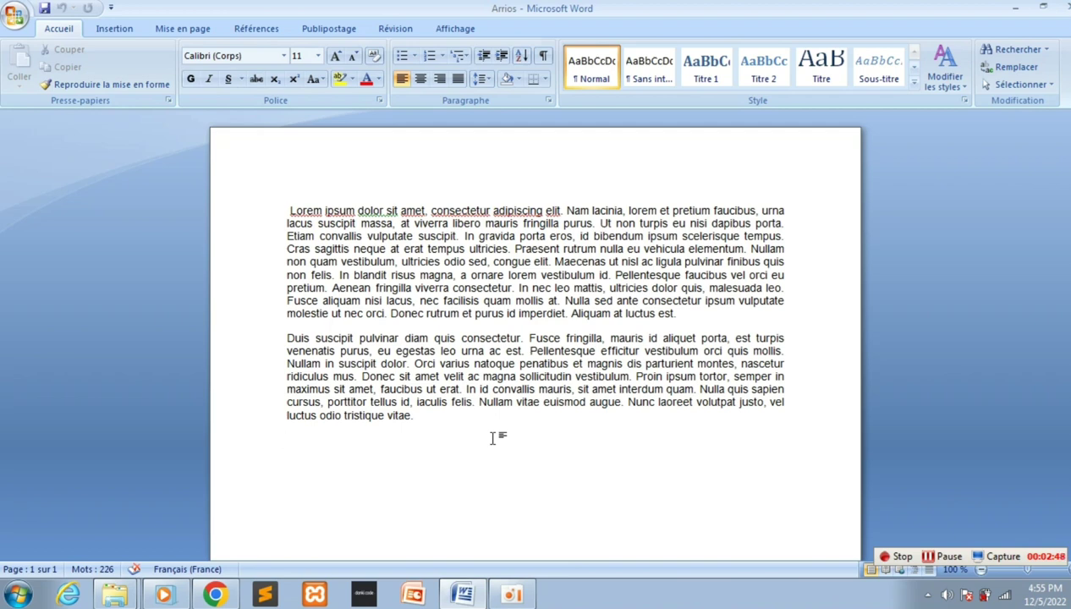
key(ctrl+a)
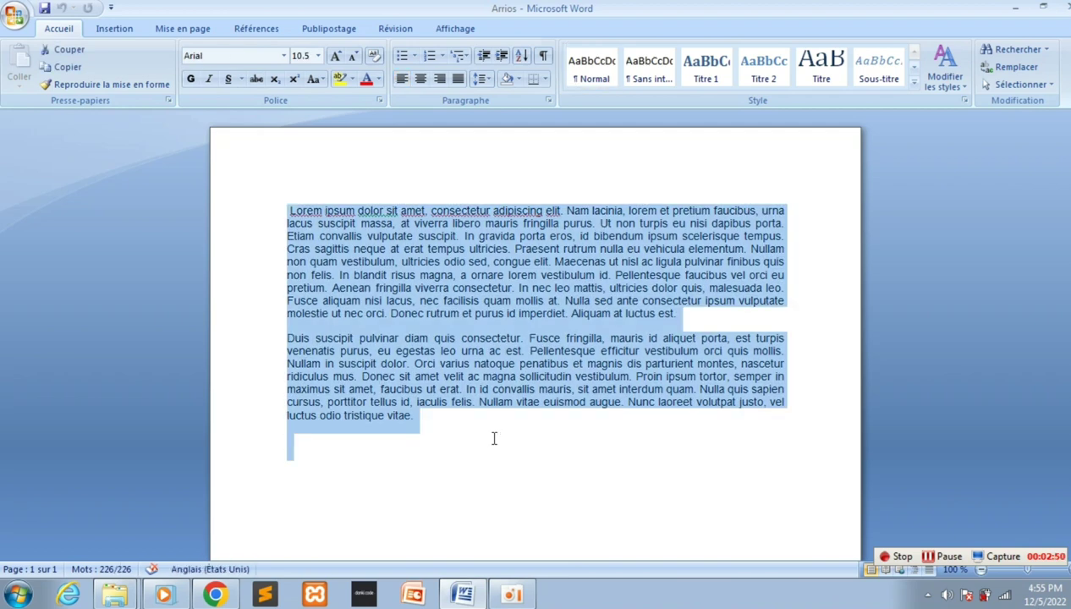
click(491, 482)
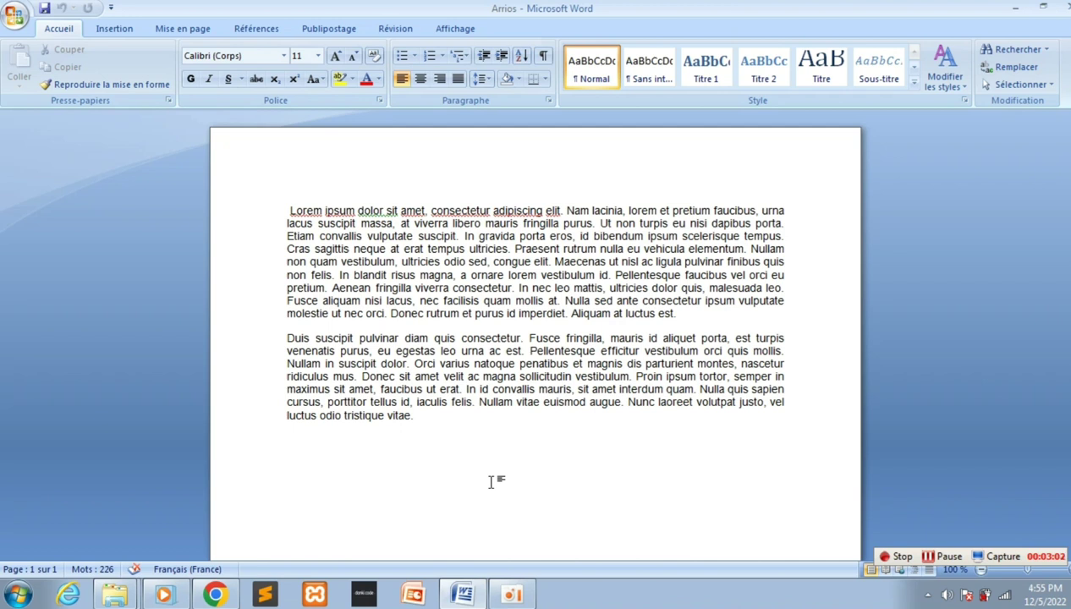
text(C)
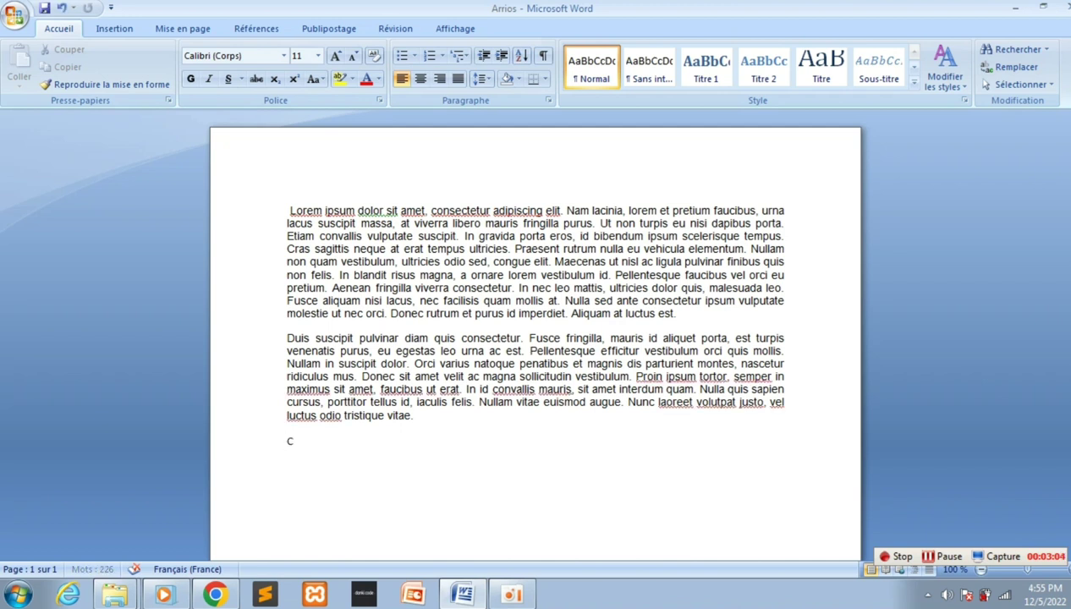
text(TR)
text(L)
text(A)
key(BackSpace)
text(A)
key(BackSpace)
key(BackSpace)
key(BackSpace)
key(BackSpace)
key(BackSpace)
key(BackSpace)
key(Return)
- Break 'Lorem ipsum dolor sit amet, consectetur adipiscing elit.' onto its own paragraph after 'elit.'
drag(286, 210, 489, 218)
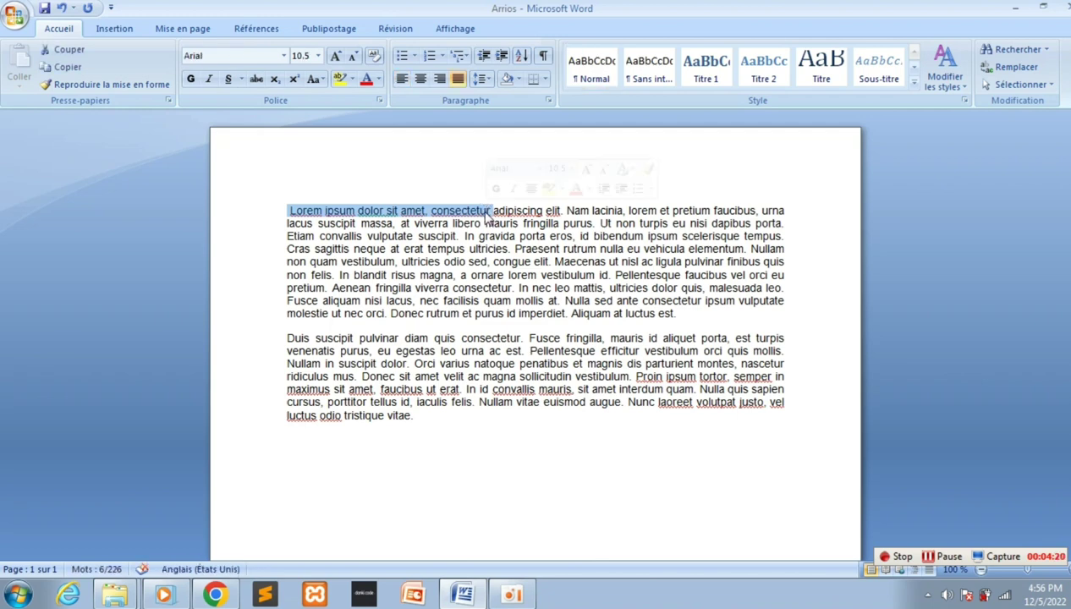
click(284, 210)
drag(284, 209, 563, 208)
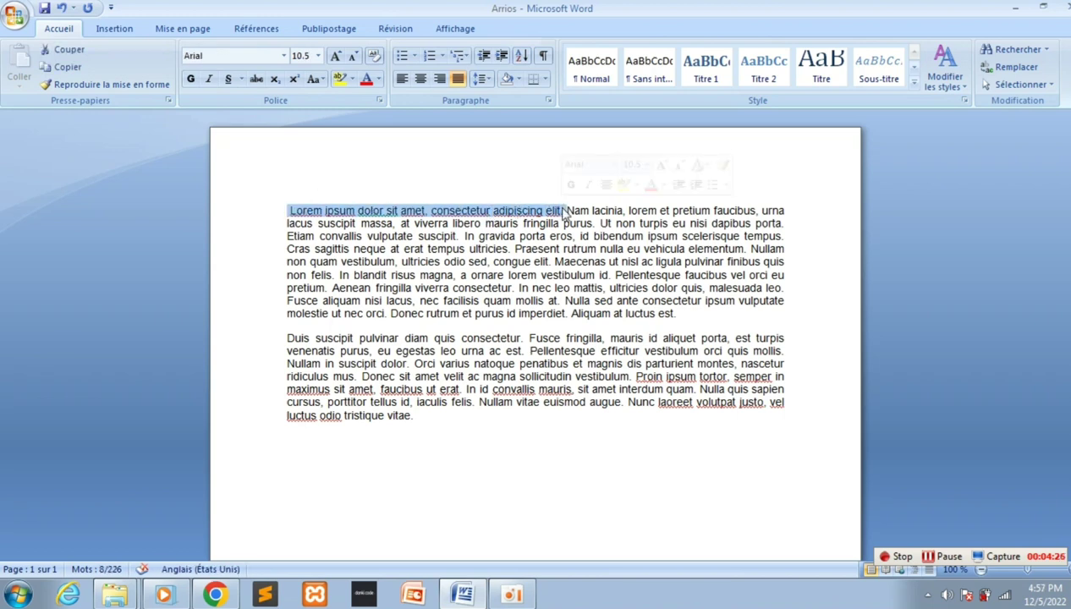
click(563, 208)
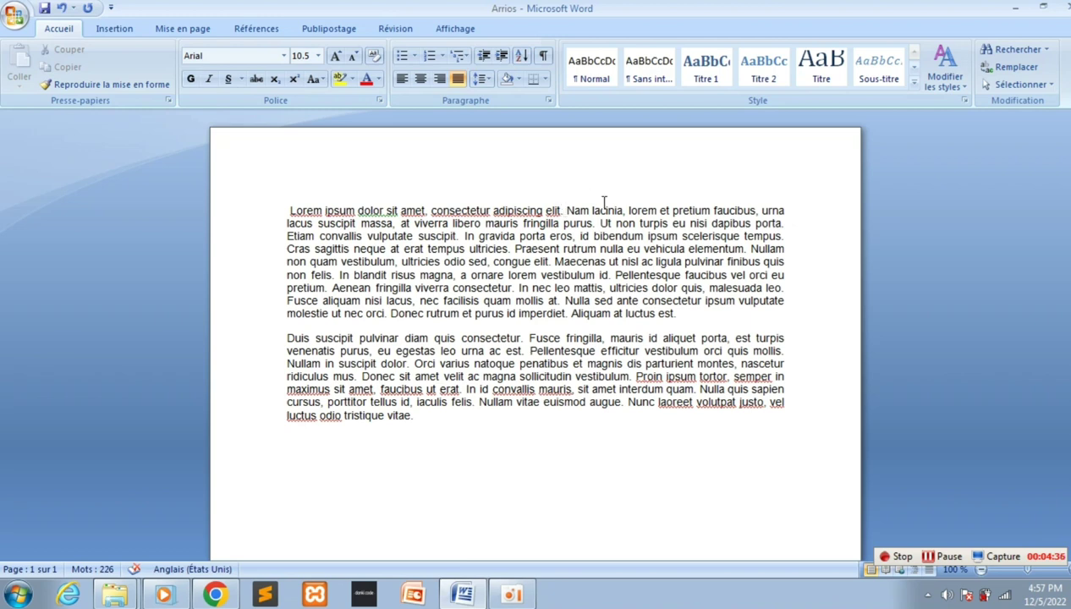
key(Return)
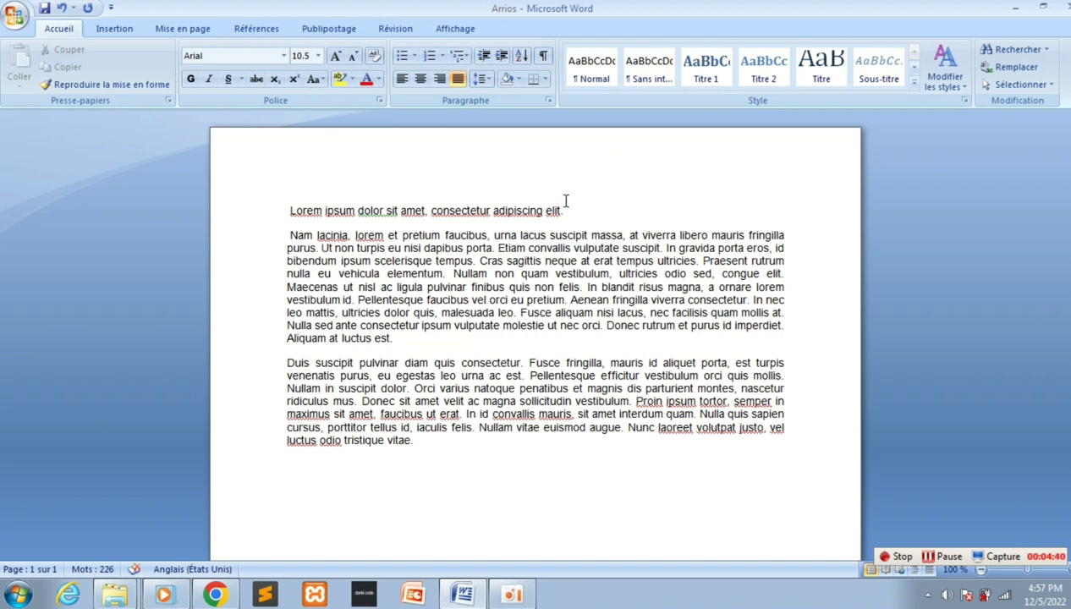
- Set the opening Lorem ipsum sentence in Bernard MT Condensed and centre it as a title
drag(562, 211, 290, 211)
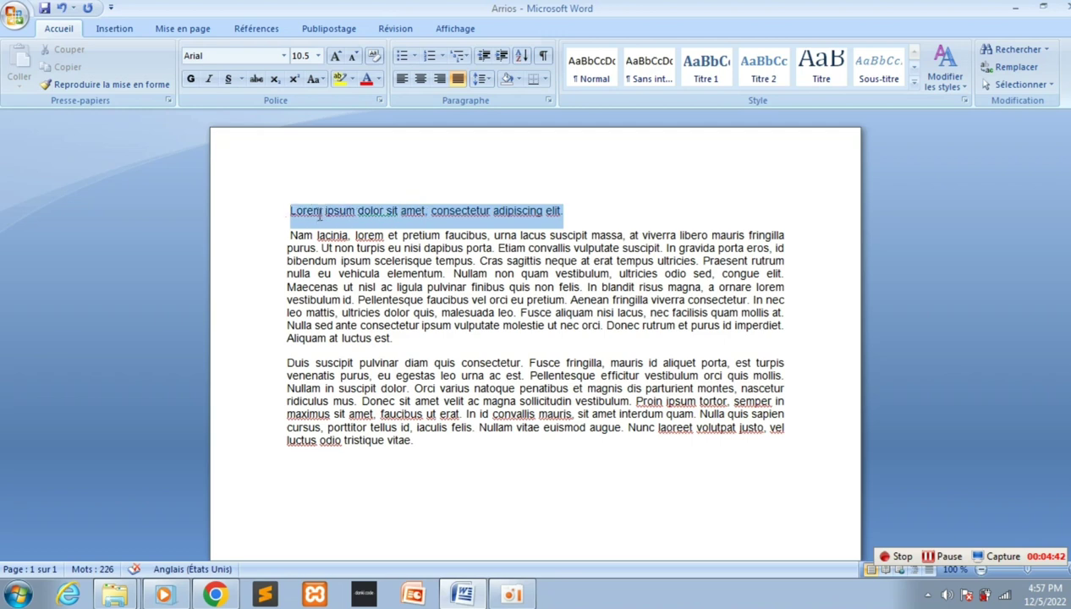
click(284, 55)
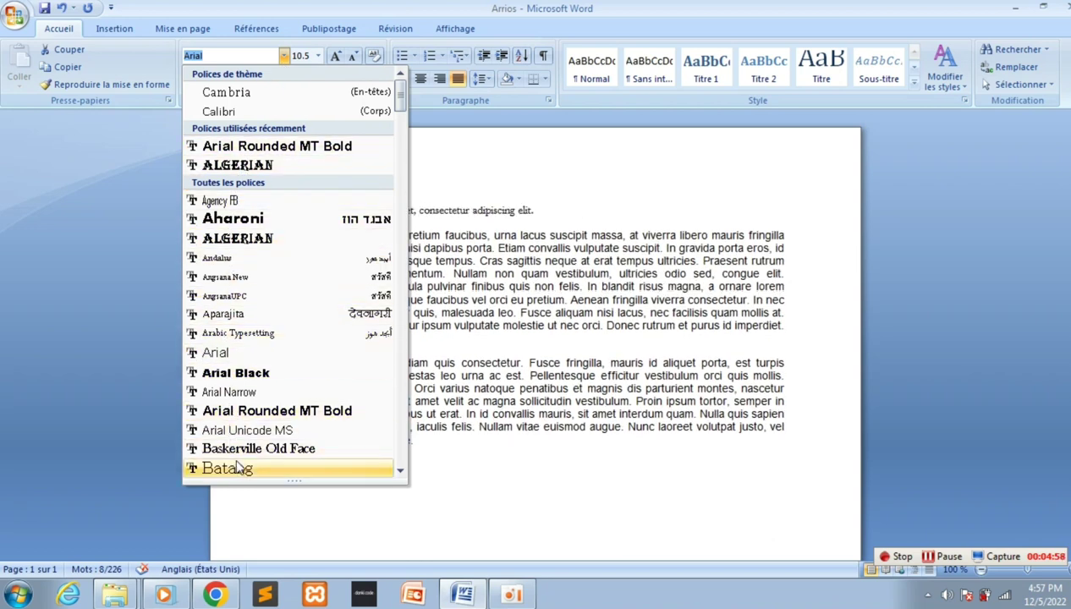
click(401, 472)
drag(403, 477, 403, 476)
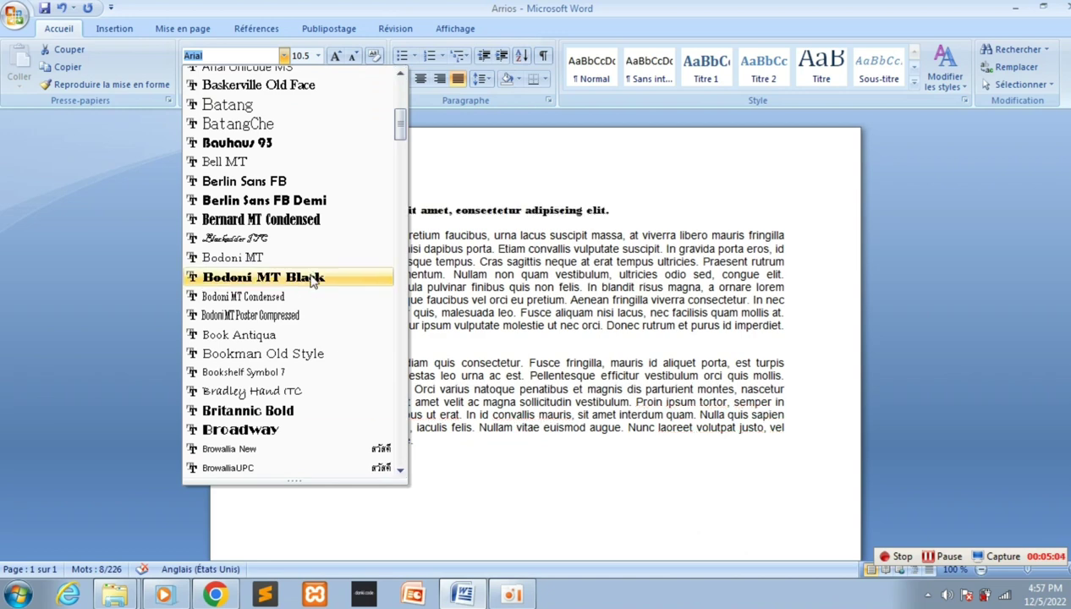
click(301, 226)
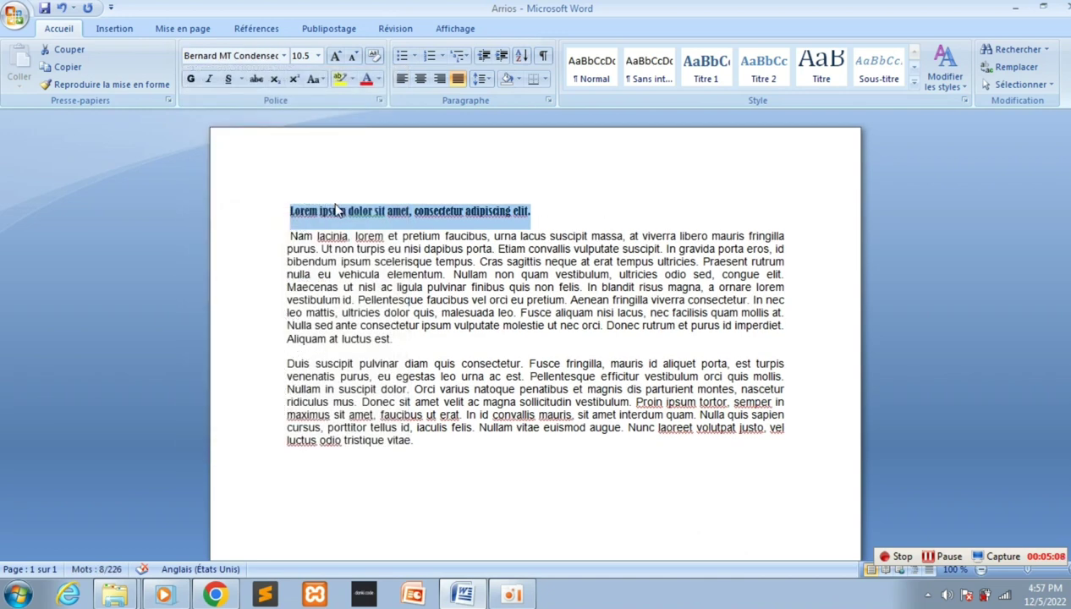
click(421, 79)
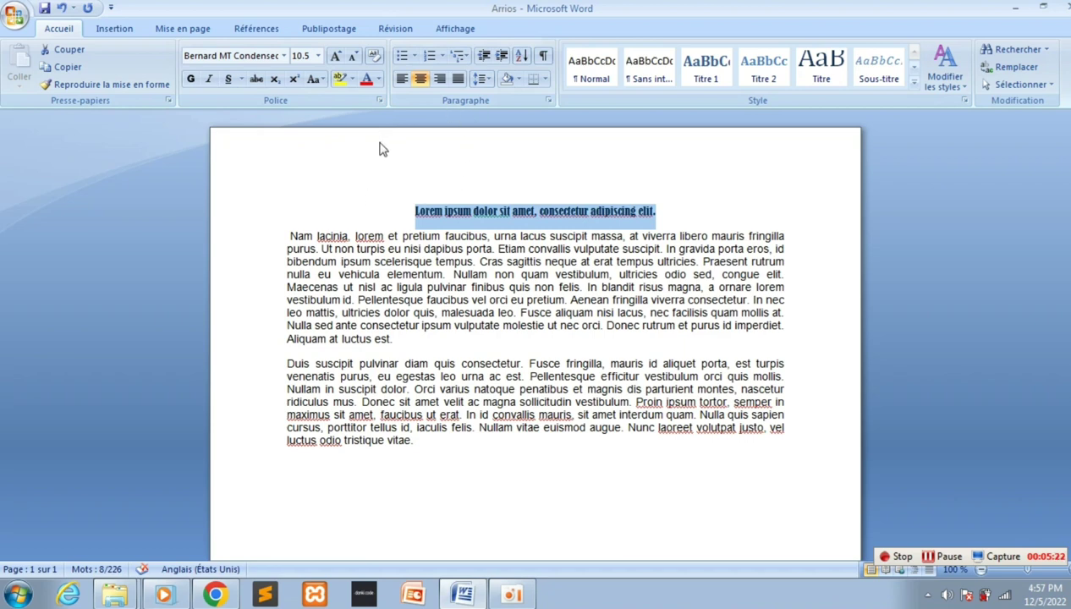
- Underline the heading, toggling bold on and off so it stays not bold
click(229, 79)
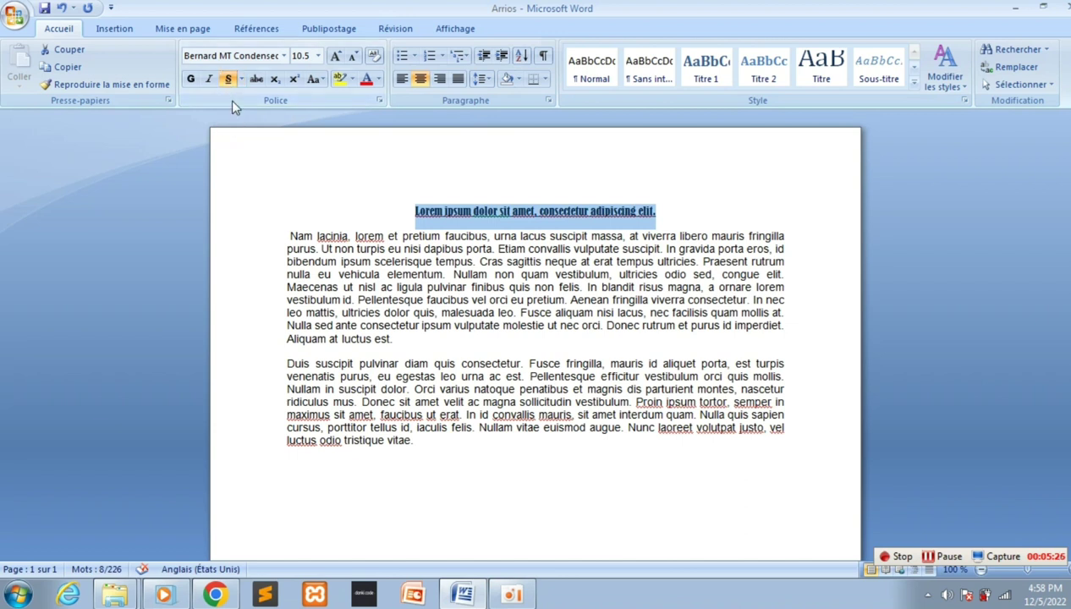
click(192, 80)
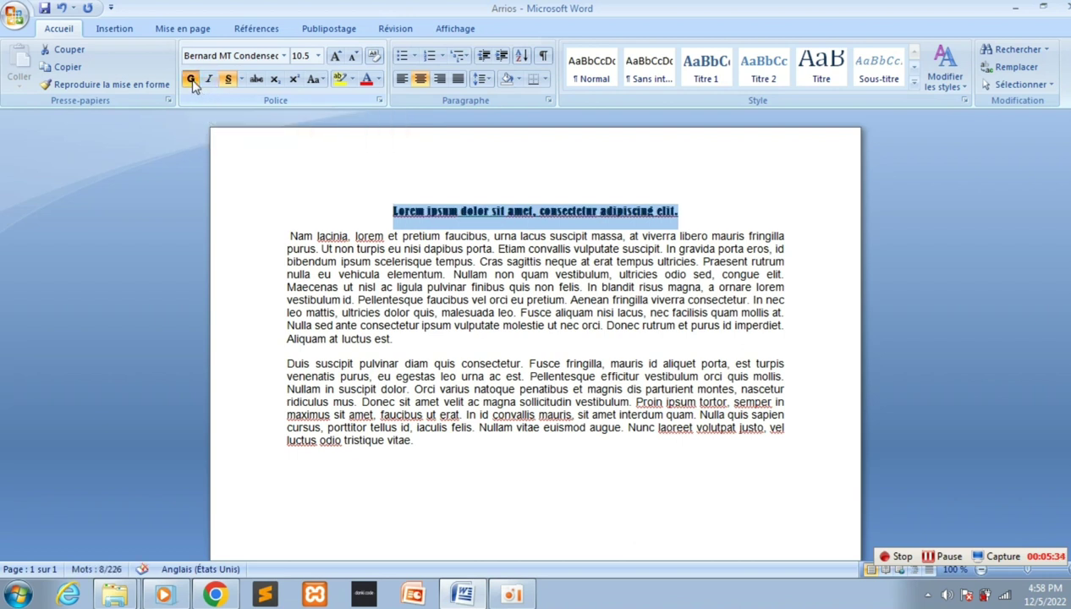
click(192, 81)
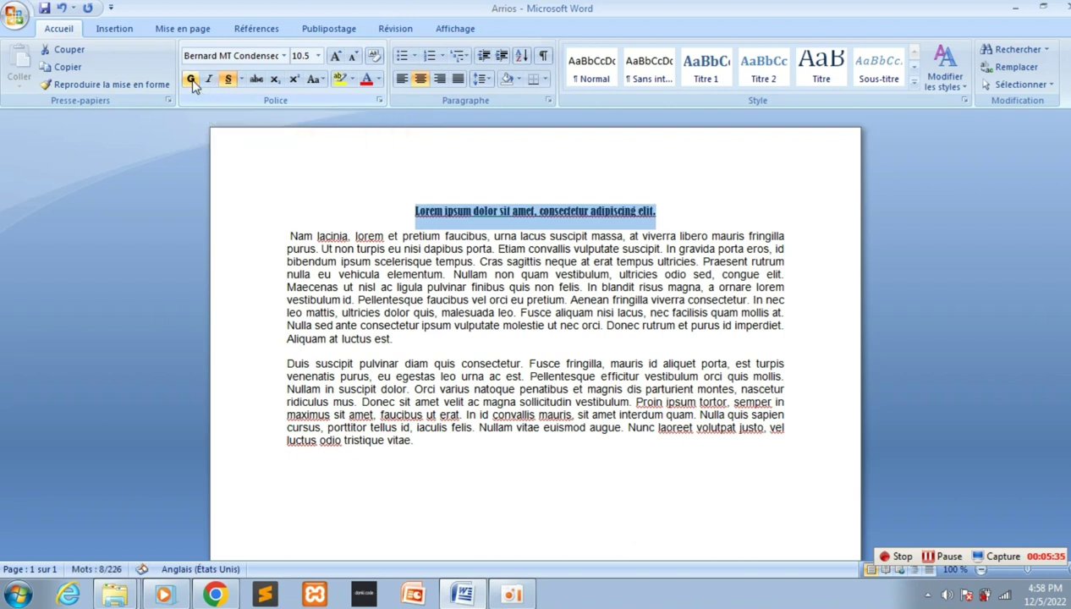
- Check the font and font-size lists without changes, leaving the heading at 10.5 pt
click(284, 56)
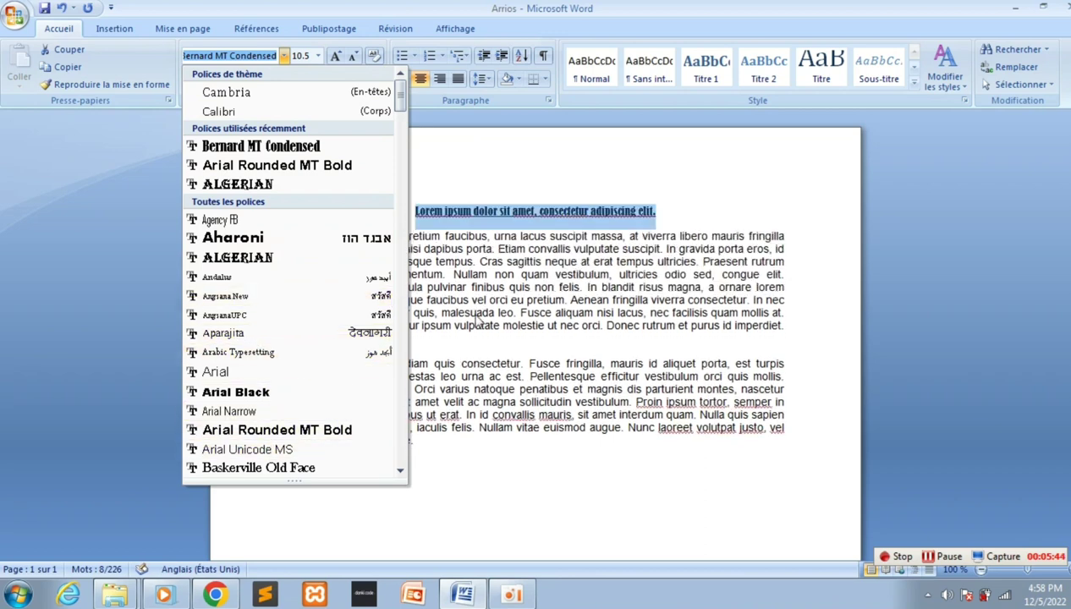
click(530, 522)
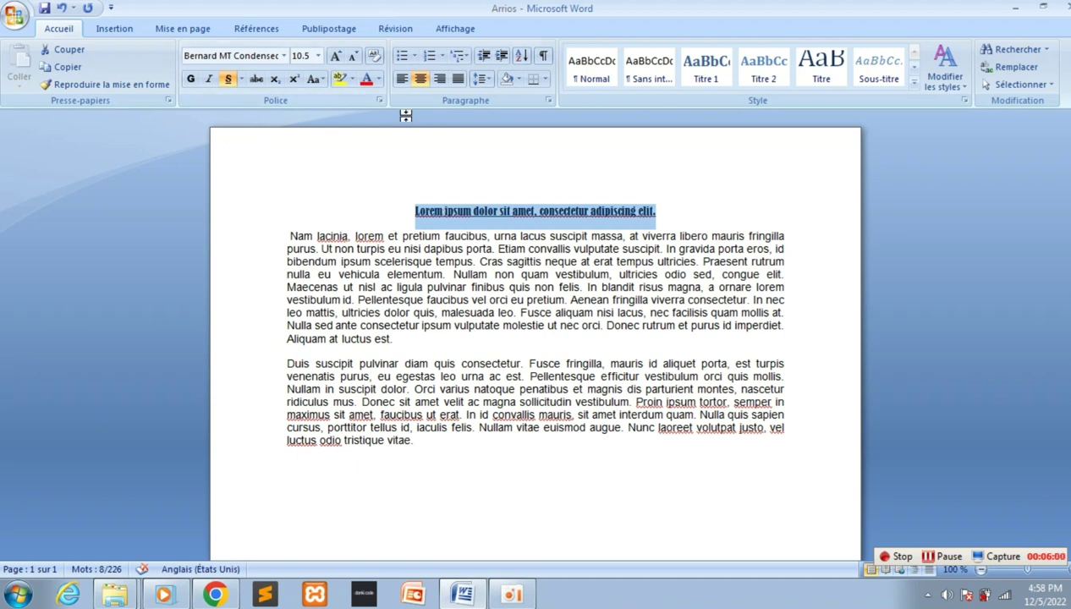
click(318, 55)
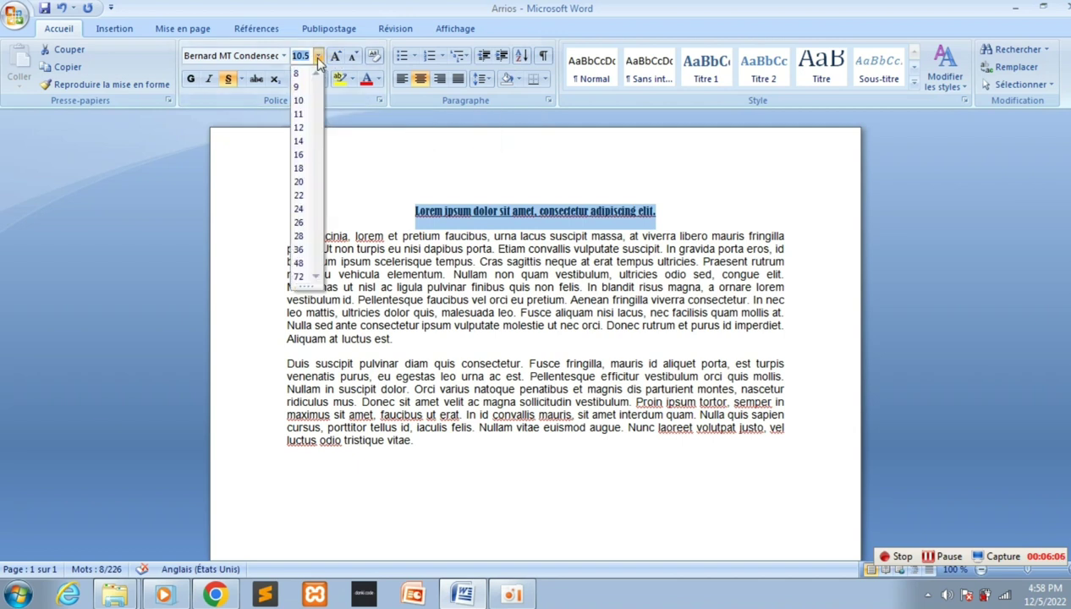
click(318, 57)
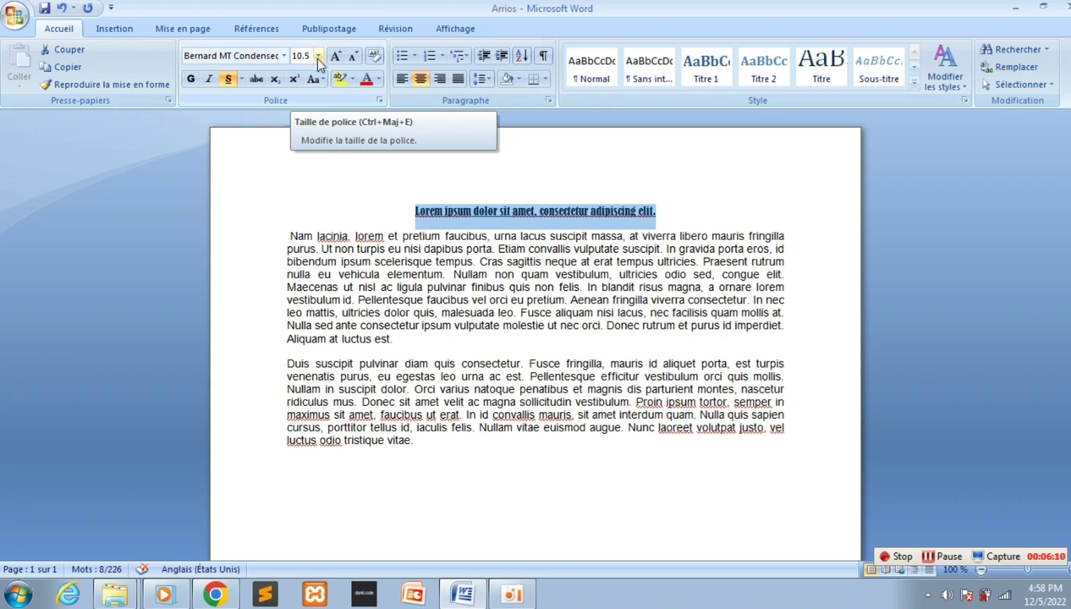
click(318, 58)
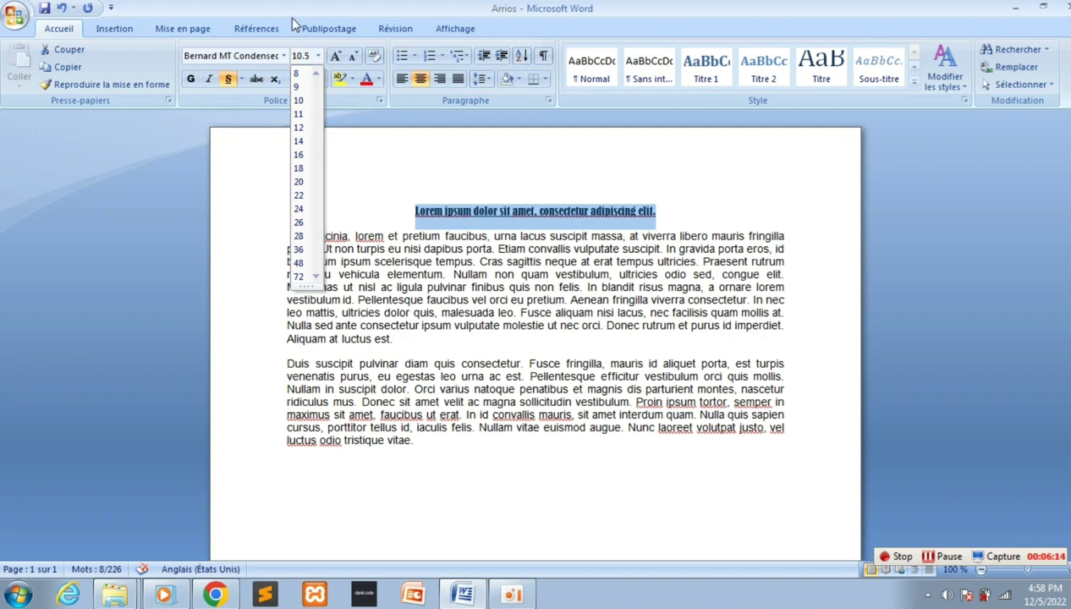
click(293, 23)
click(301, 58)
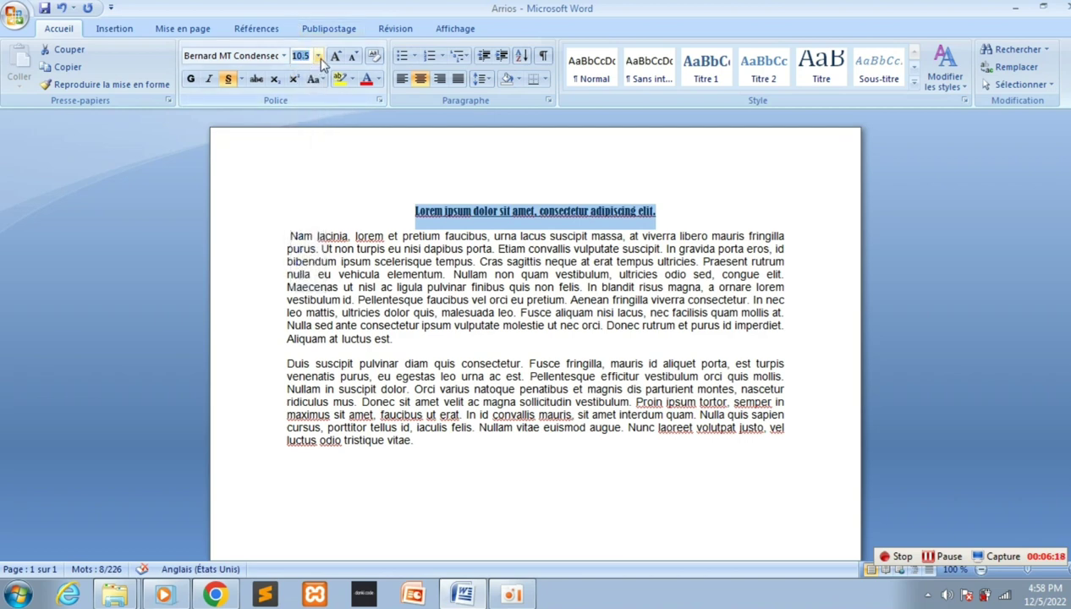
click(318, 57)
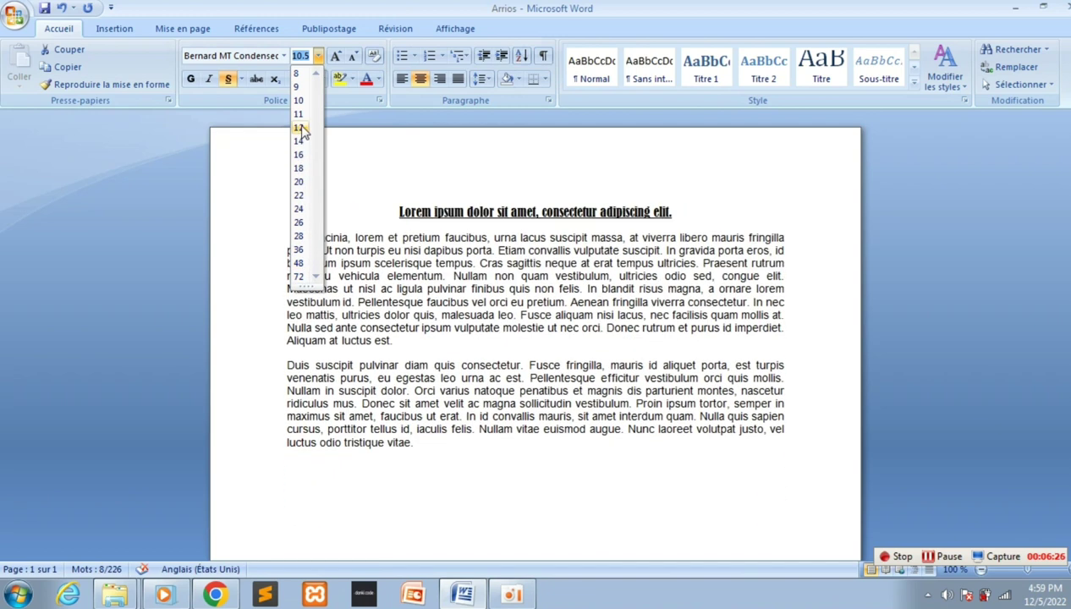
- Set the heading to 16 pt, then clear all its formatting back to Calibri 11
click(302, 156)
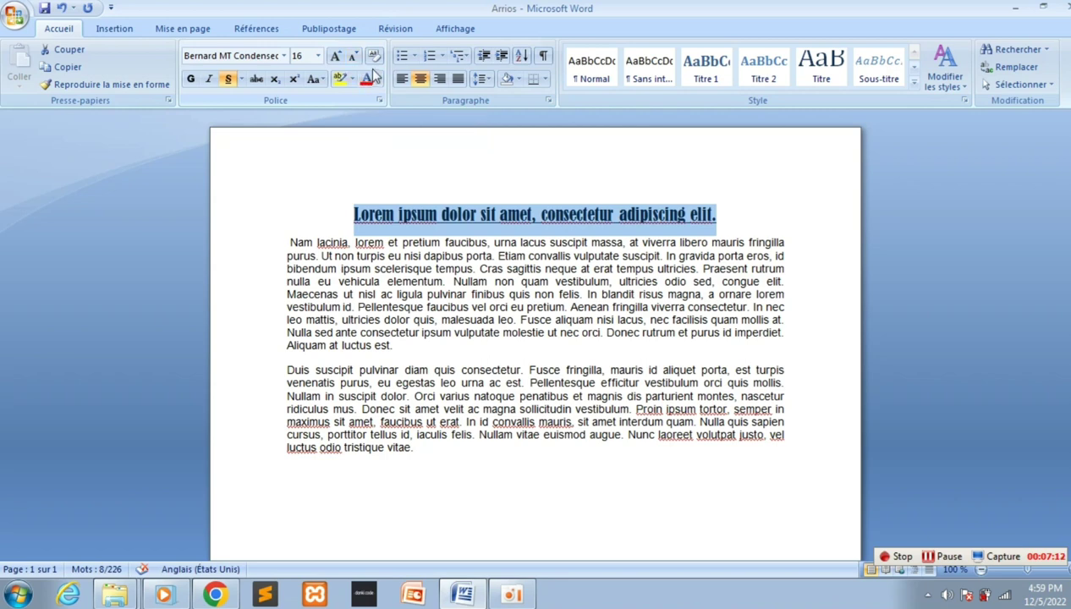
click(375, 57)
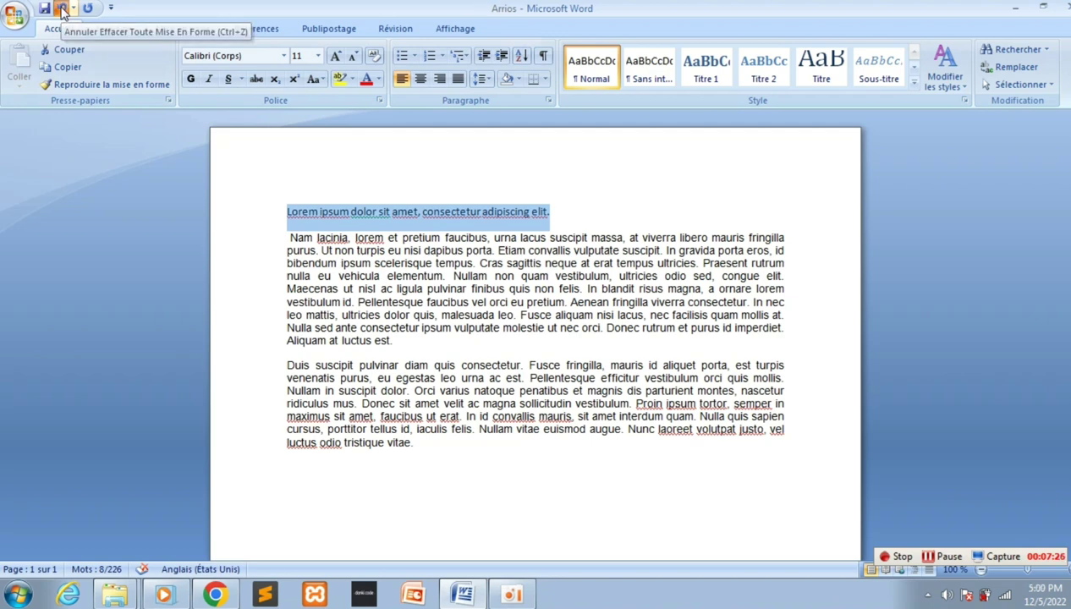
- Undo the formatting clear to restore the Bernard MT Condensed 16 underlined centred title, then deselect it
click(61, 9)
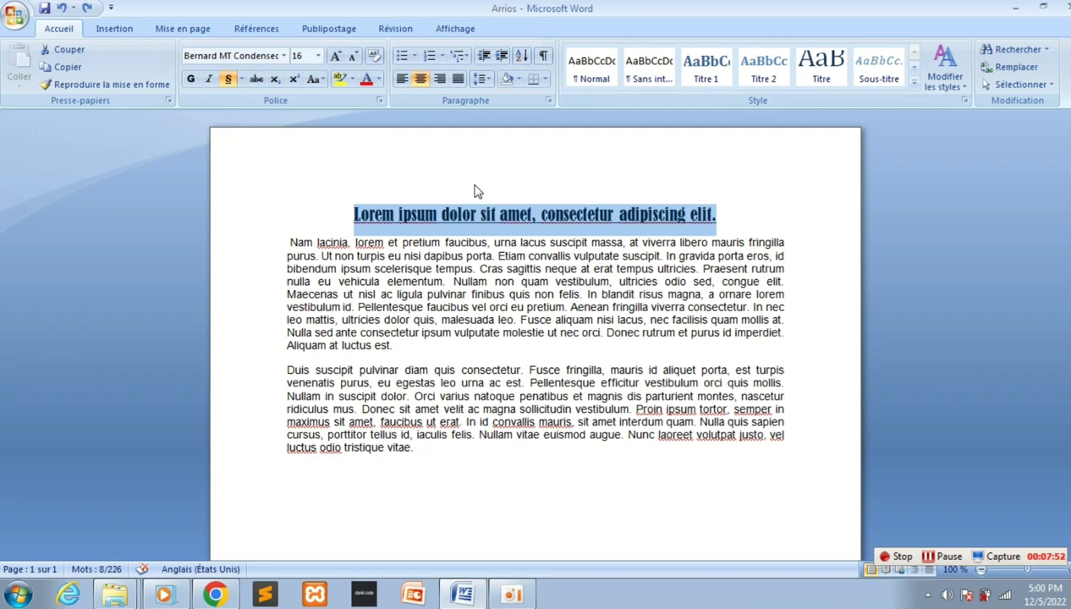
click(589, 163)
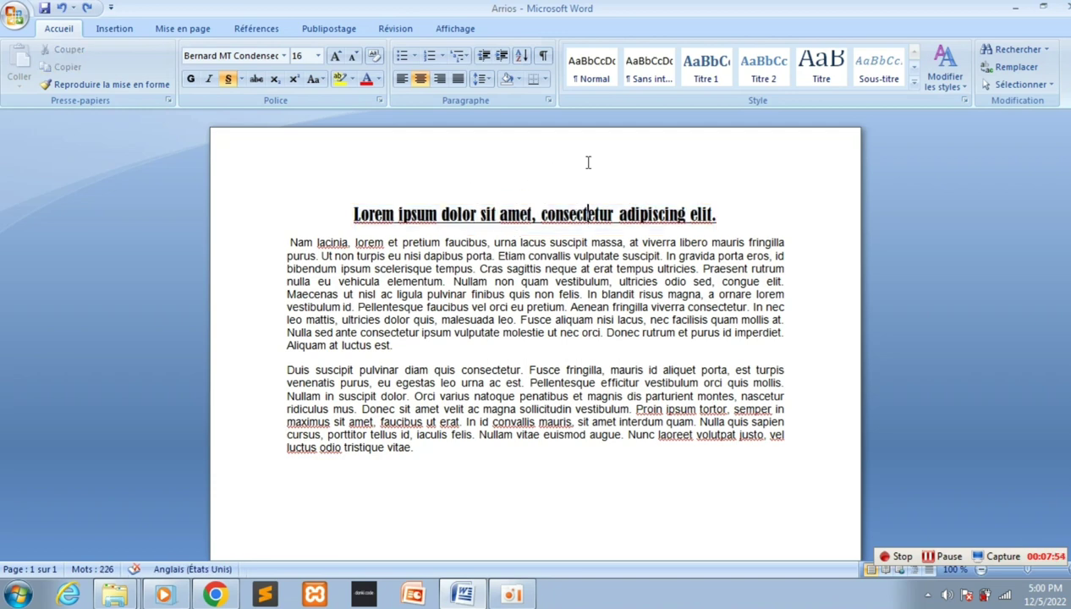
click(720, 214)
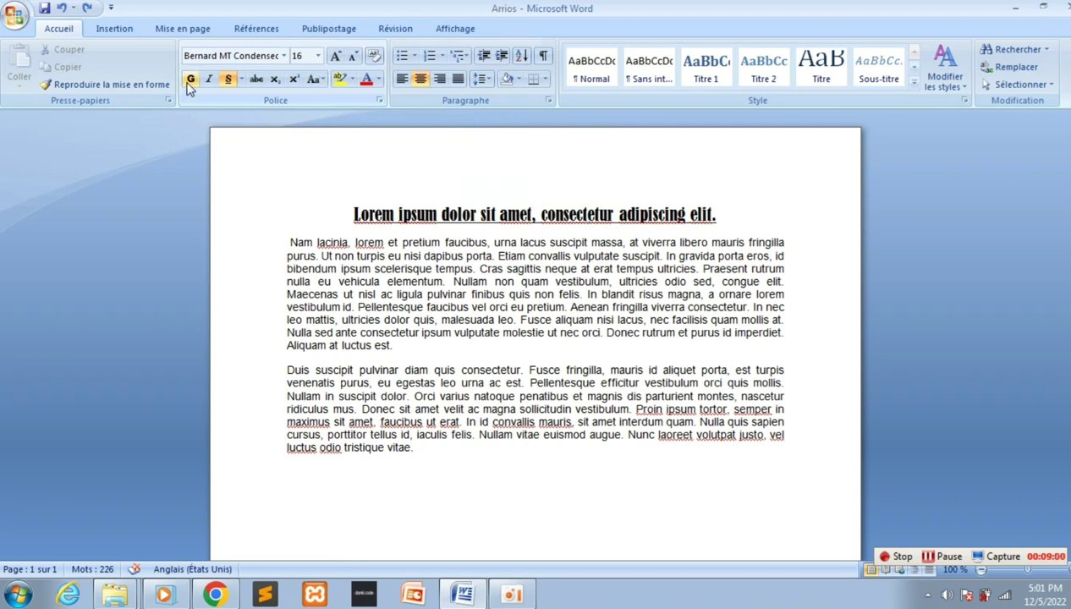
click(262, 219)
click(288, 268)
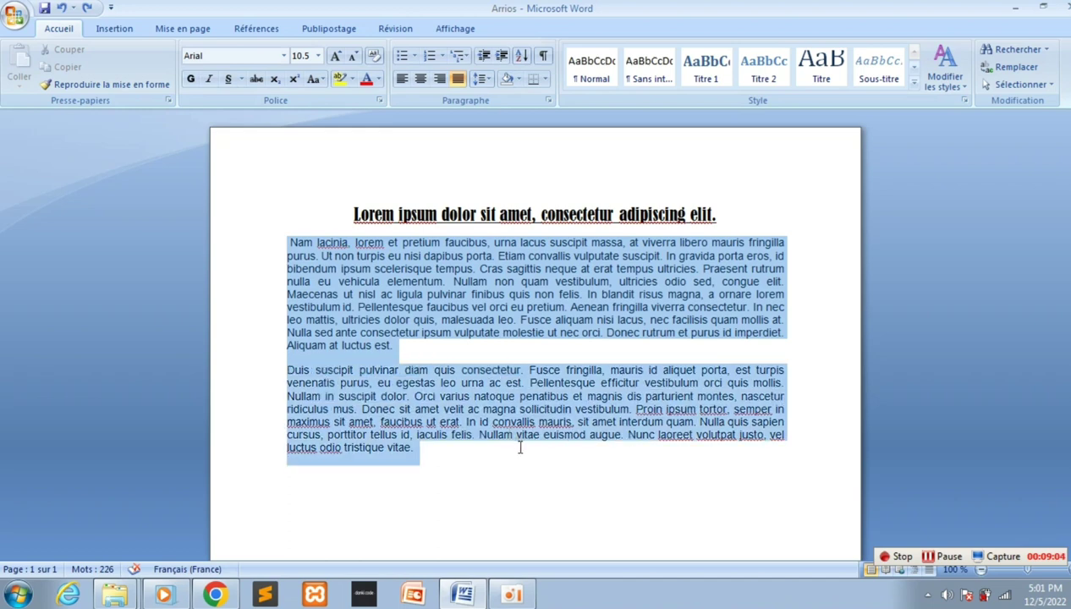
drag(283, 241, 538, 461)
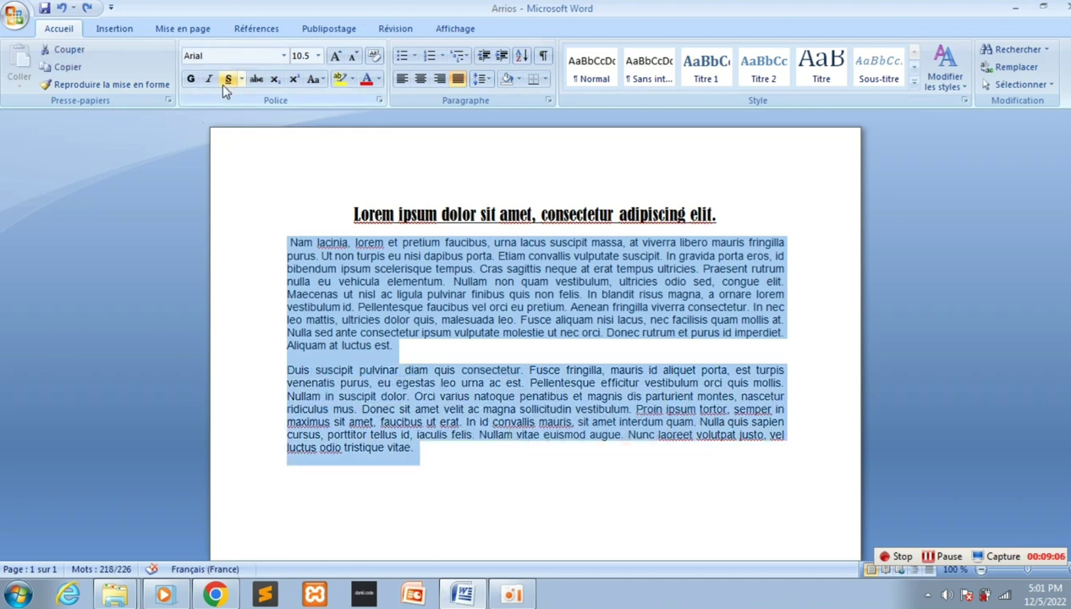
click(191, 80)
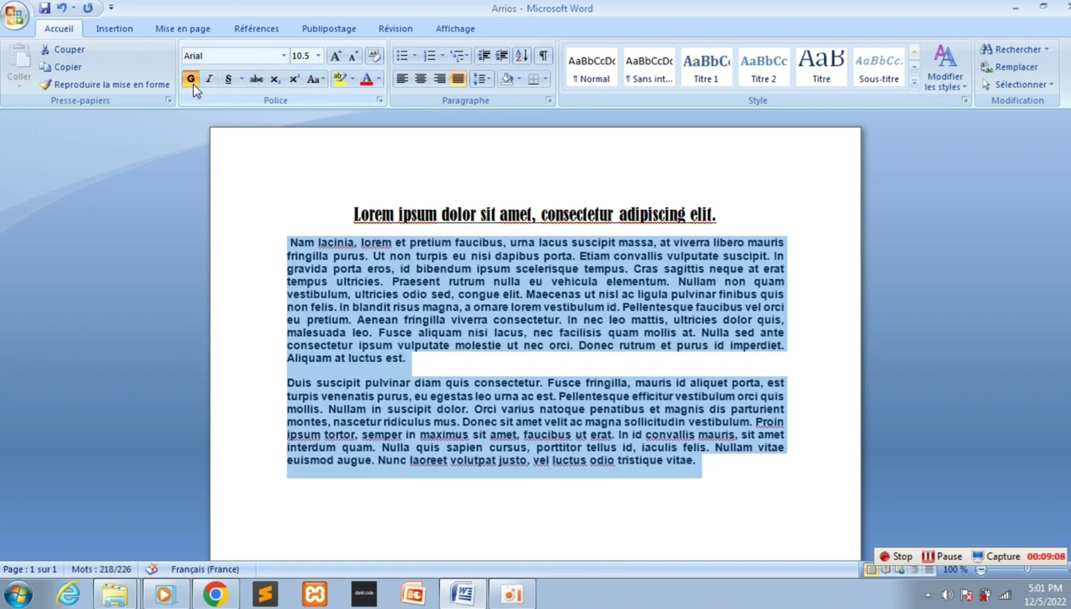
click(210, 80)
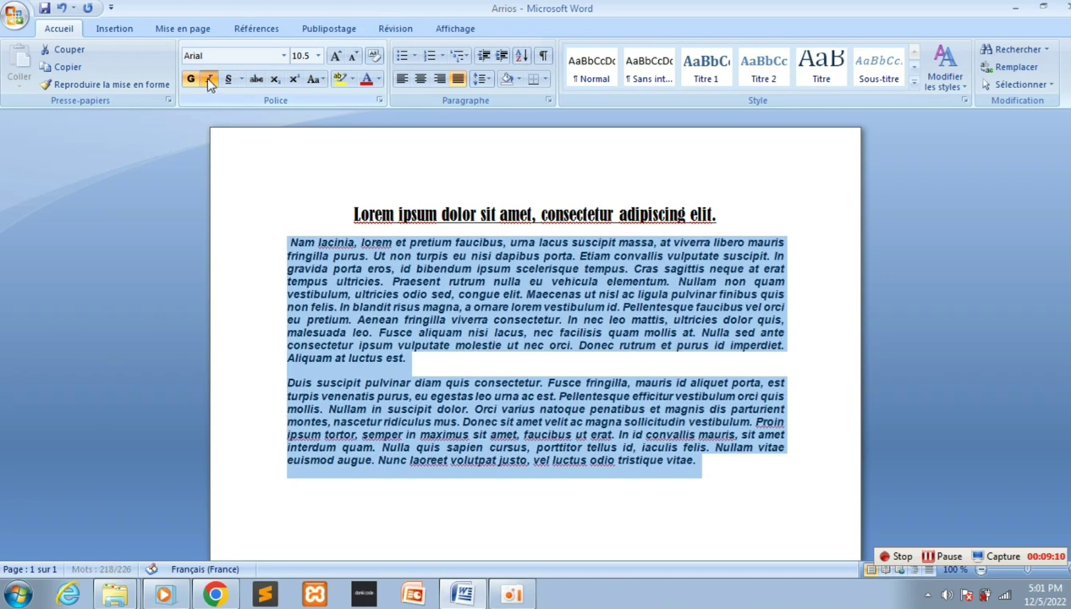
click(195, 80)
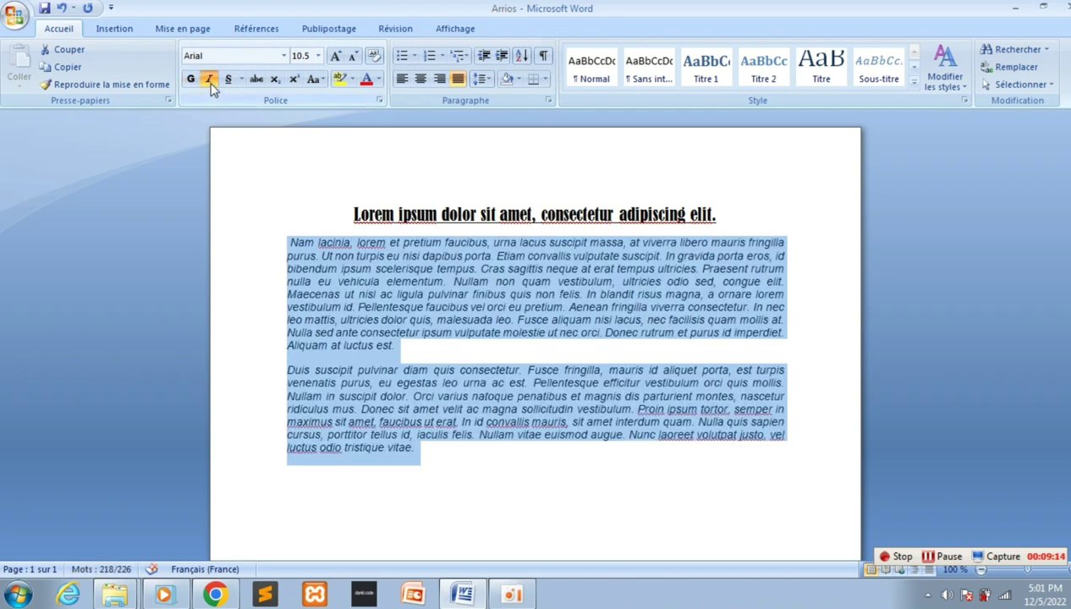
click(209, 83)
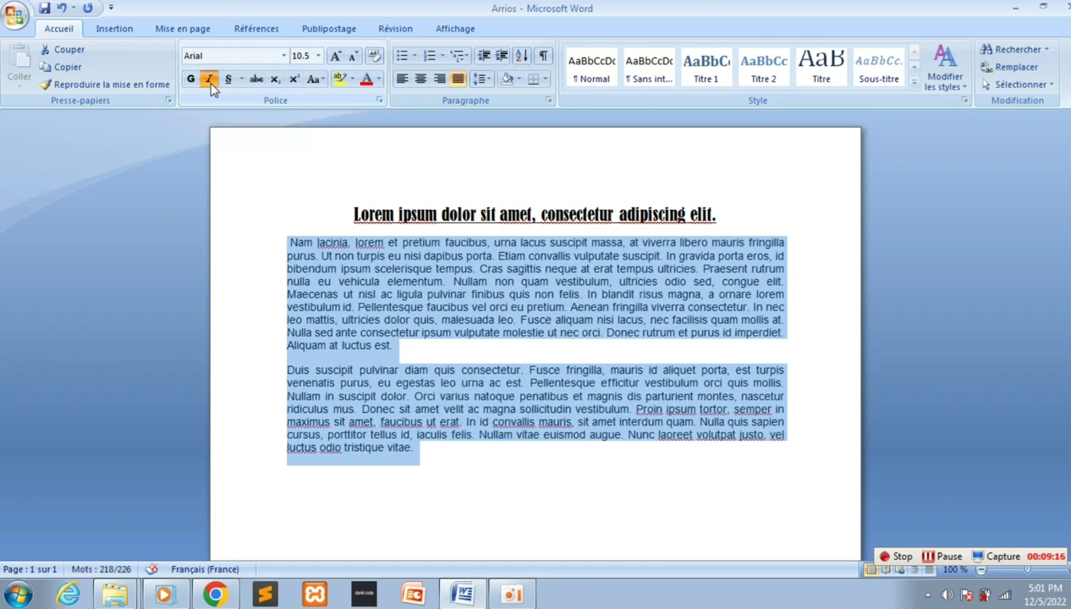
click(209, 82)
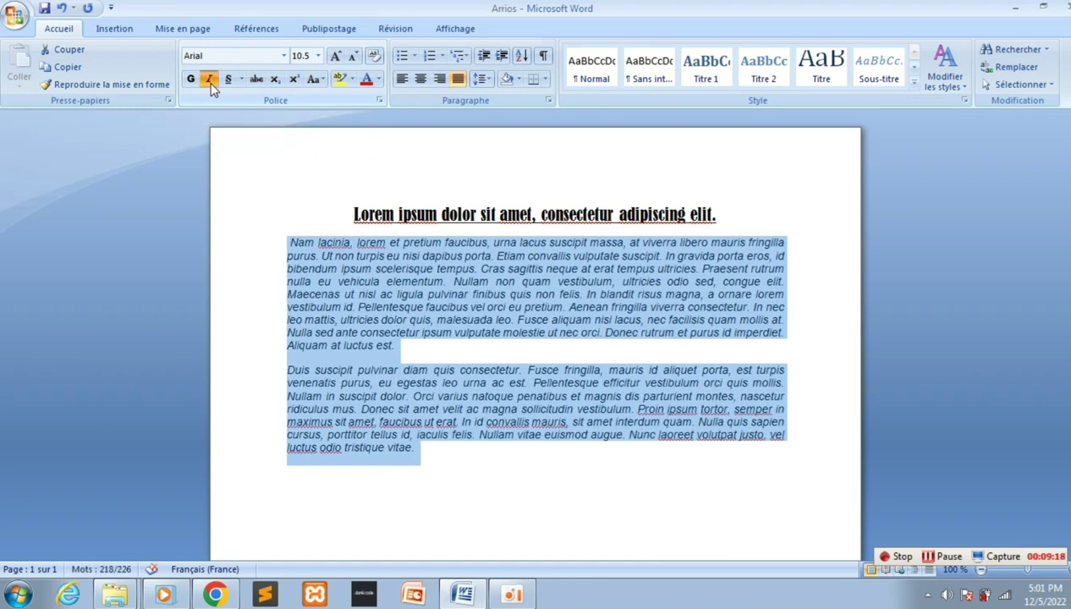
click(209, 82)
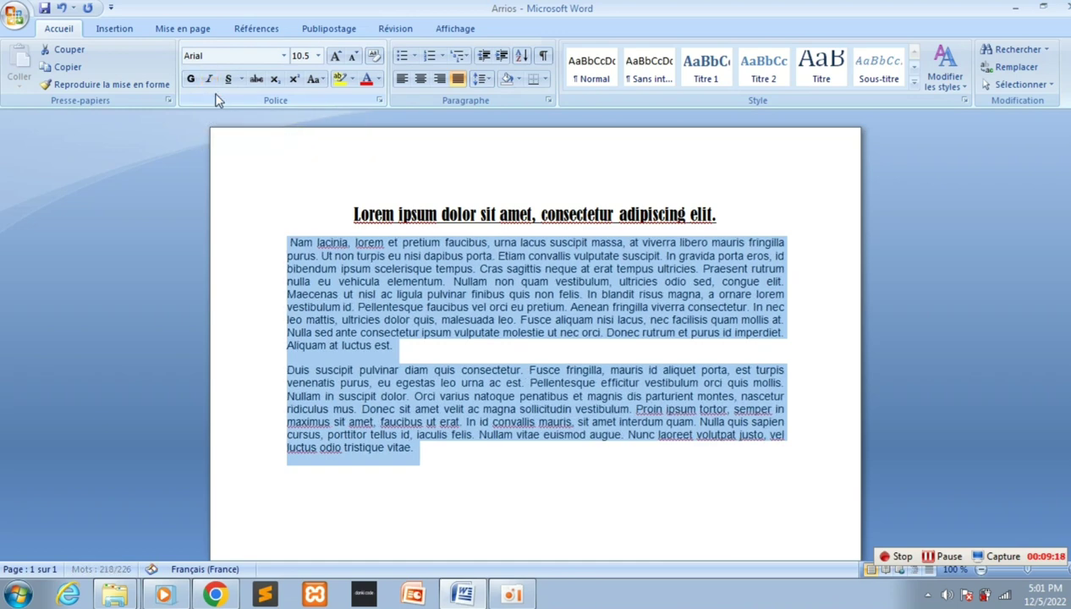
click(256, 80)
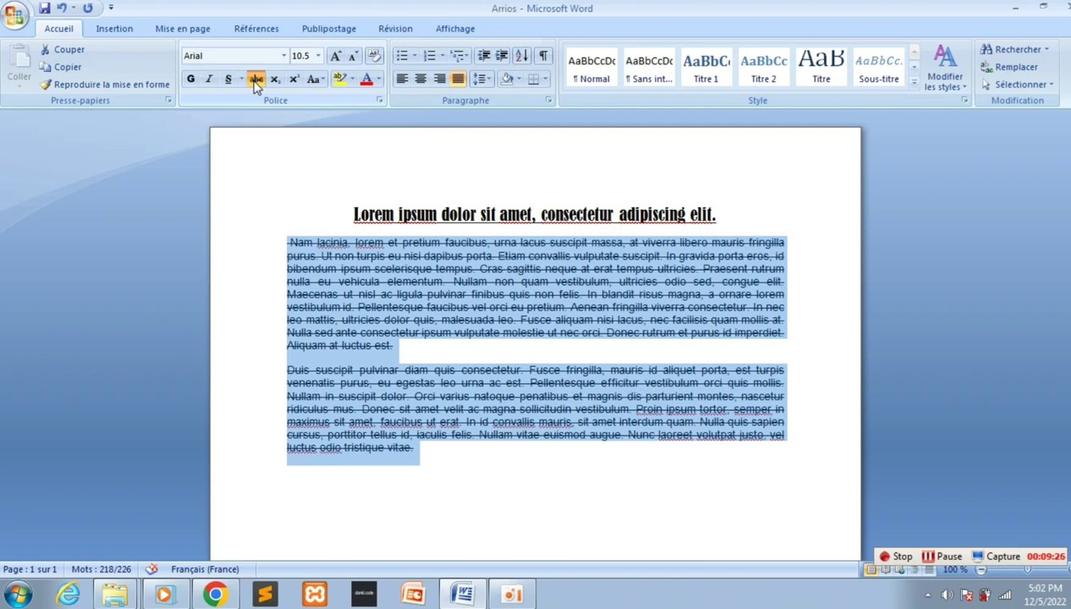
click(256, 81)
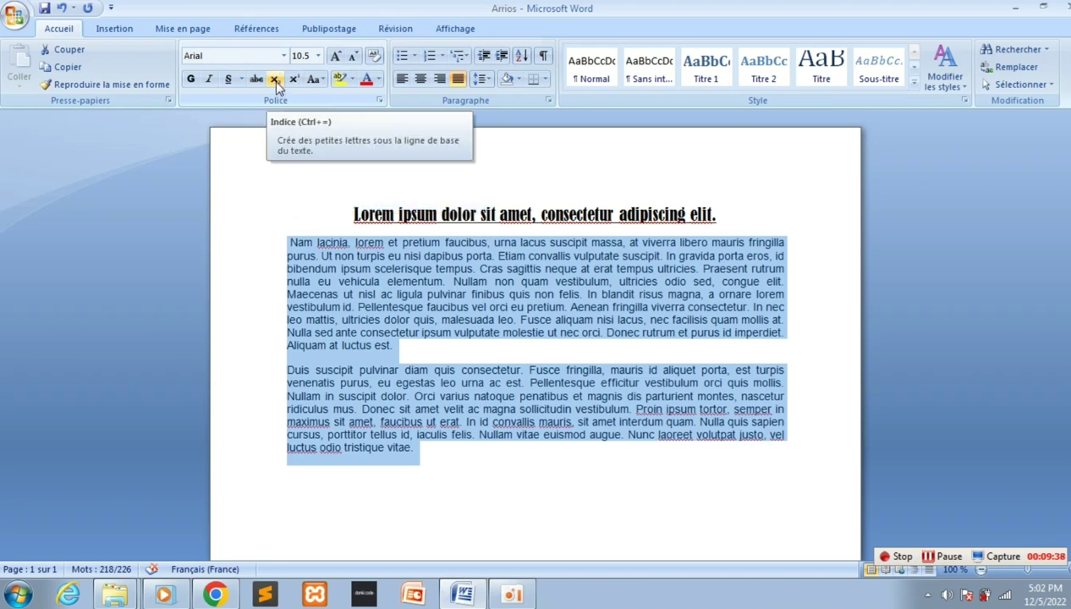
- Type H2O on the empty line below the text and make its 2 subscript
click(328, 479)
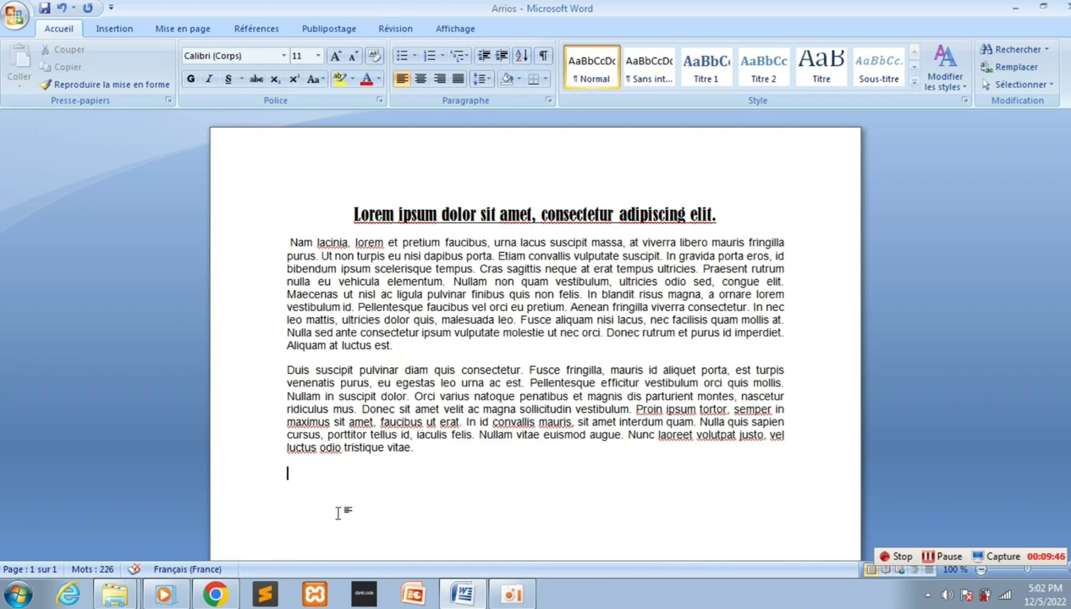
text(h)
key(BackSpace)
text(H)
text(2)
text(O)
drag(299, 474, 293, 474)
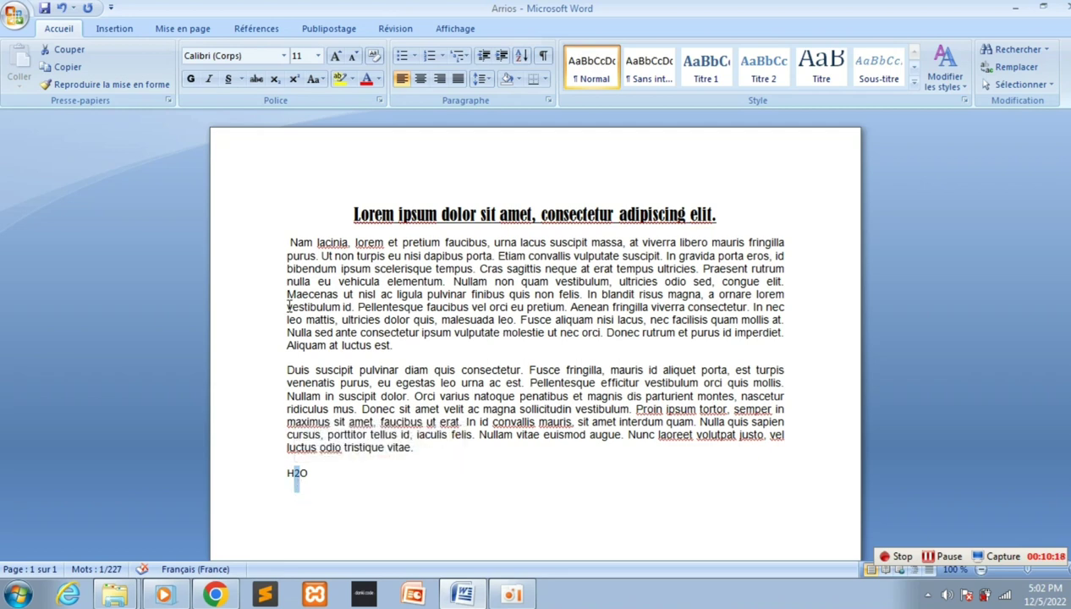
click(274, 79)
click(337, 495)
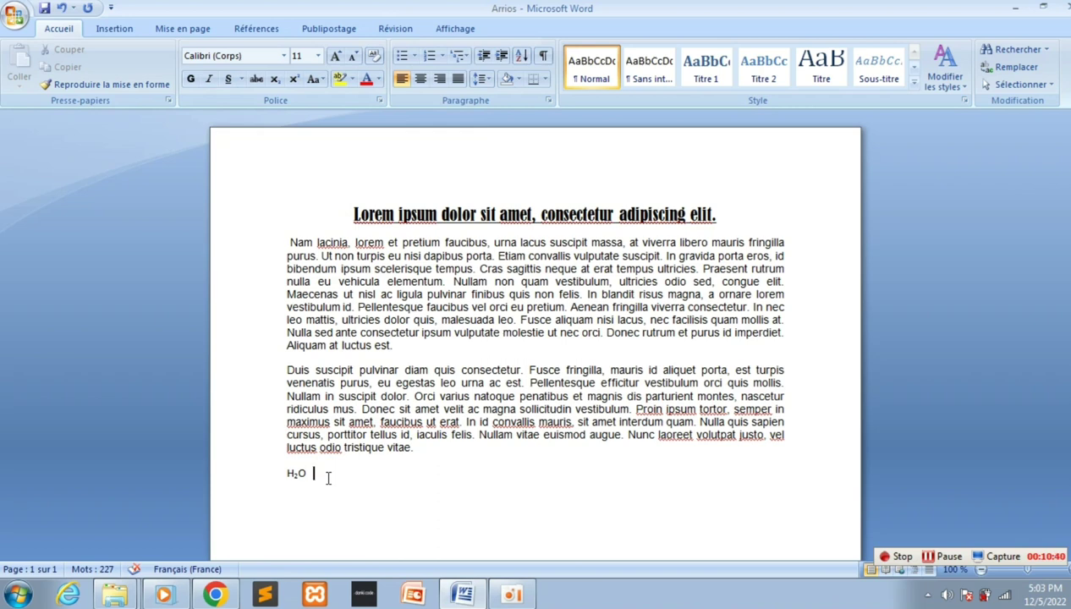
- Type M2 after H₂O and set its 2 as superscript
text(m)
key(BackSpace)
key(BackSpace)
text(M2)
drag(331, 473, 323, 474)
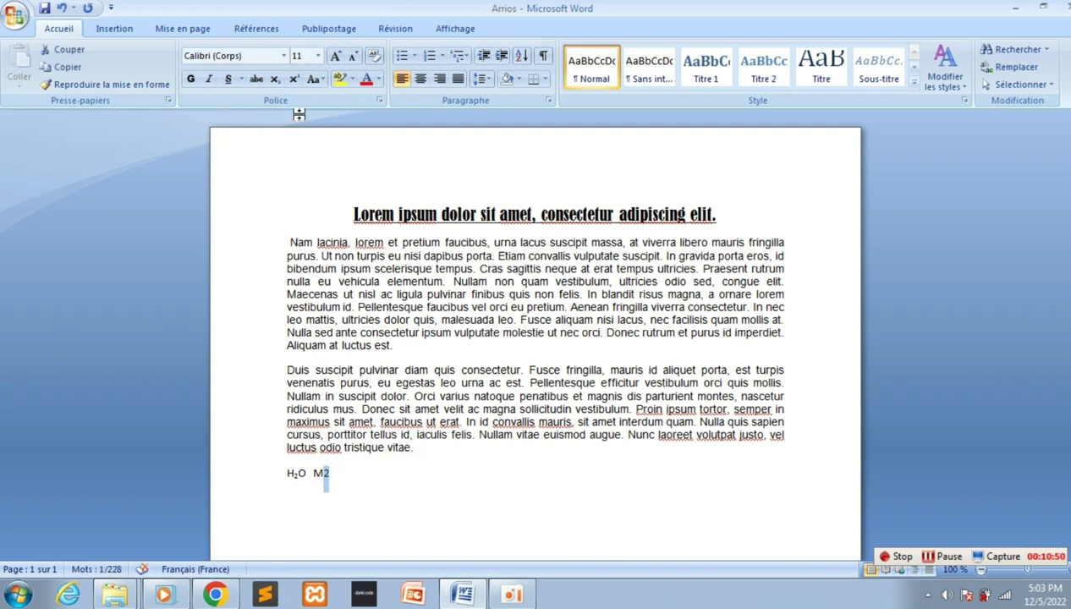
click(293, 78)
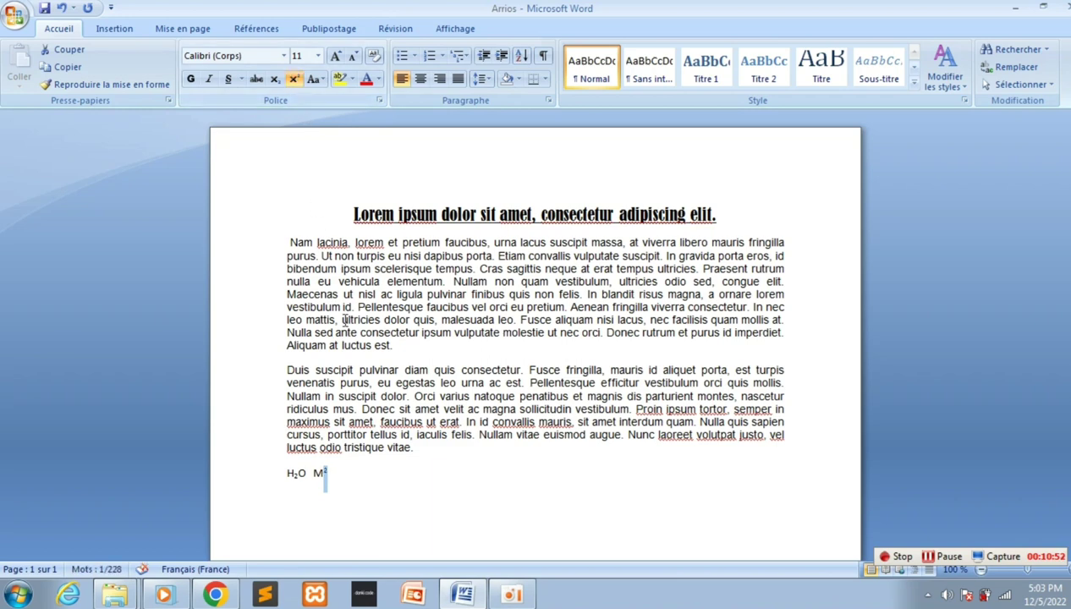
click(347, 478)
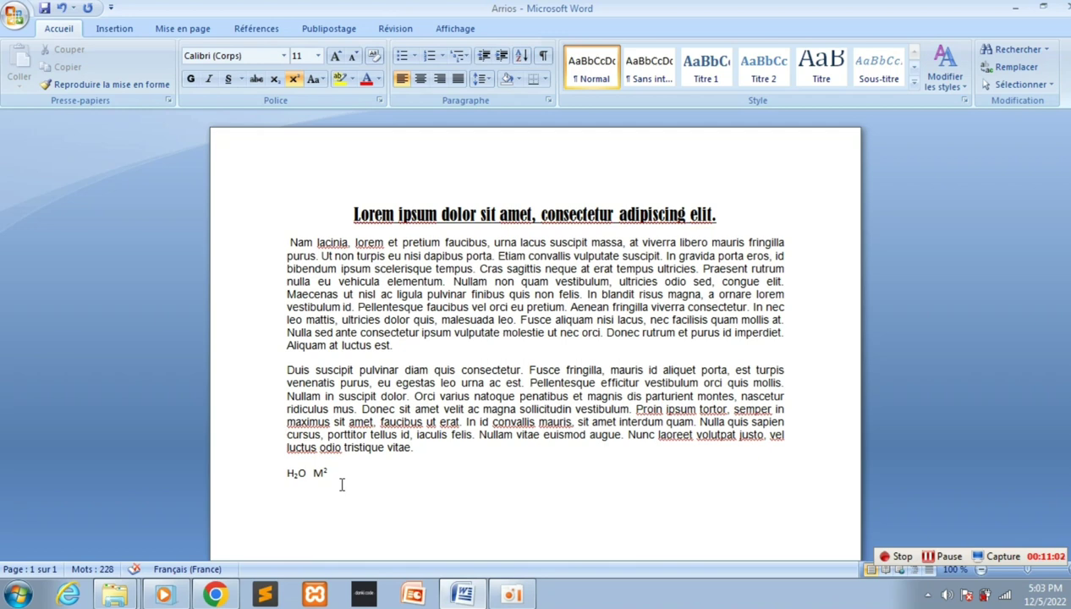
click(321, 85)
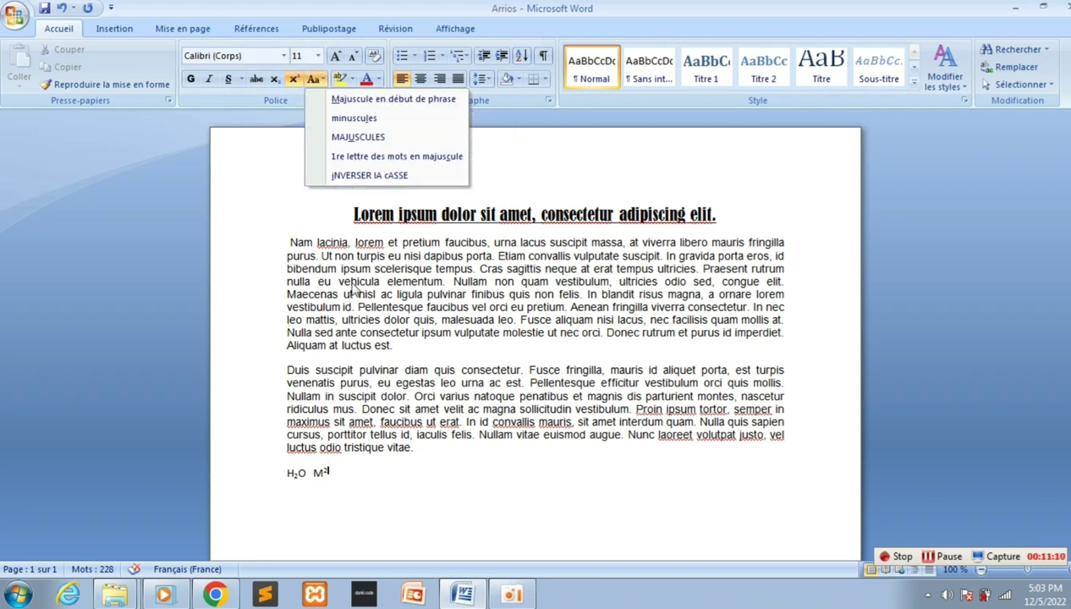
- Apply '1re lettre des mots en majuscule' to the title: 'Lorem Ipsum Dolor Sit Amet, Consectetur Adipiscing Elit.'
click(348, 210)
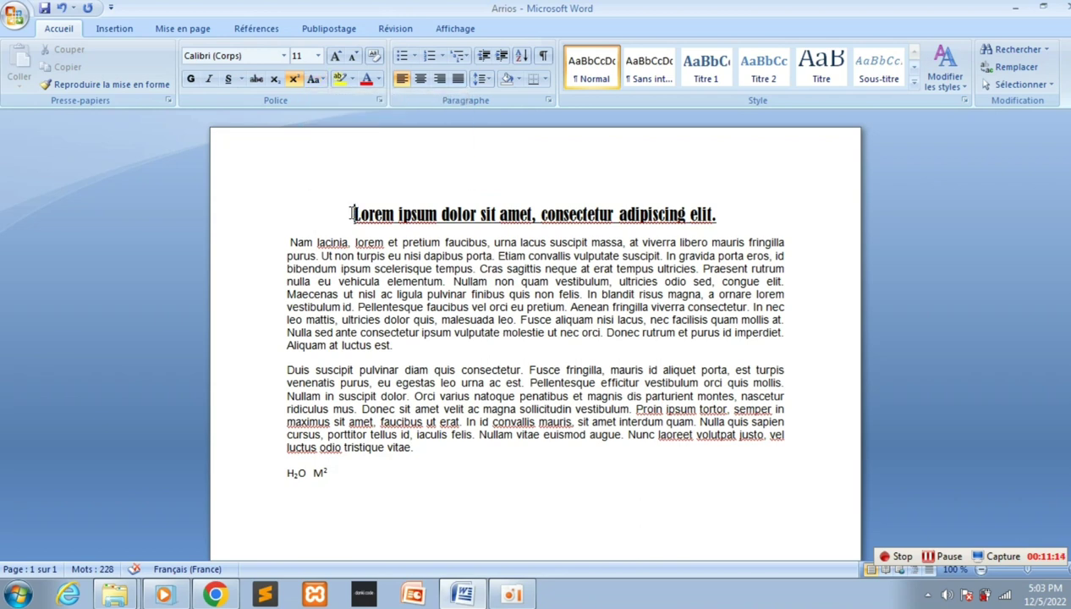
drag(350, 210, 721, 218)
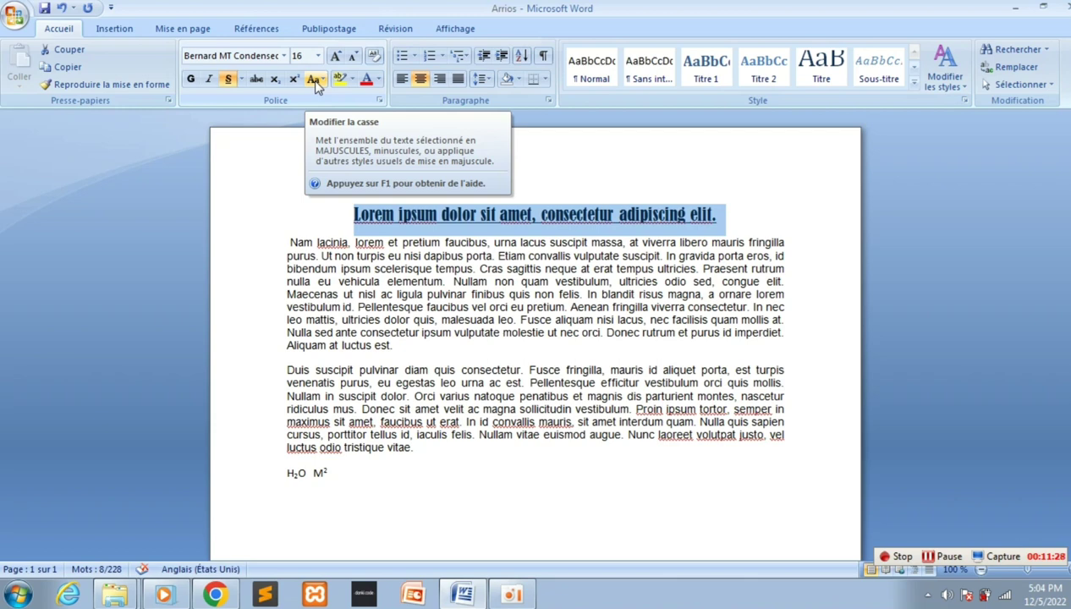
click(315, 80)
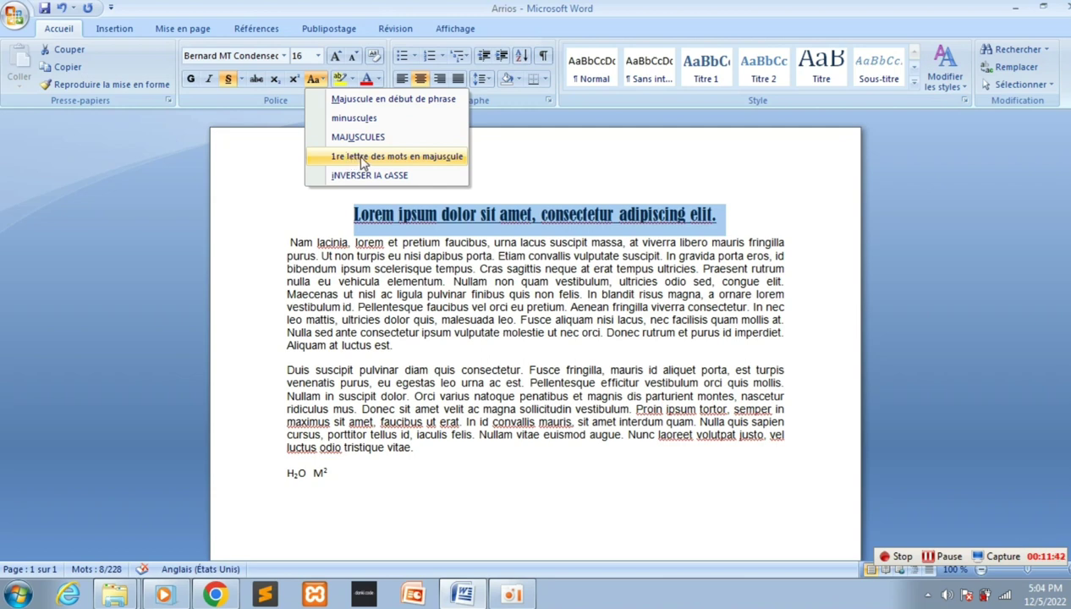
click(363, 159)
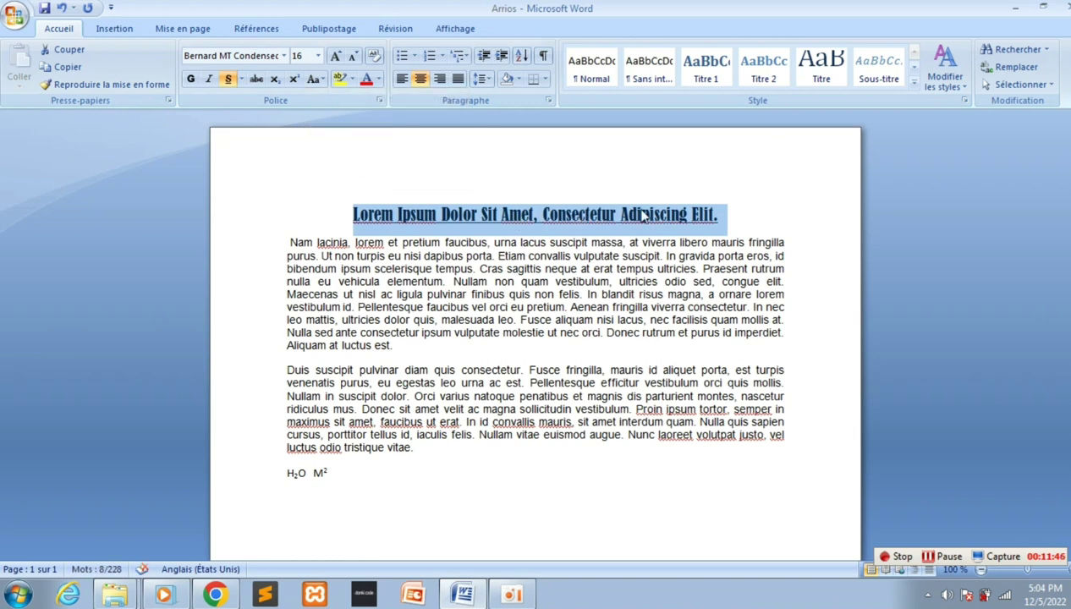
- Change the title's case to MAJUSCULES so it reads "LOREM IPSUM DOLOR SIT AMET, CONSECTETUR ADIPISCING ELIT."
click(315, 81)
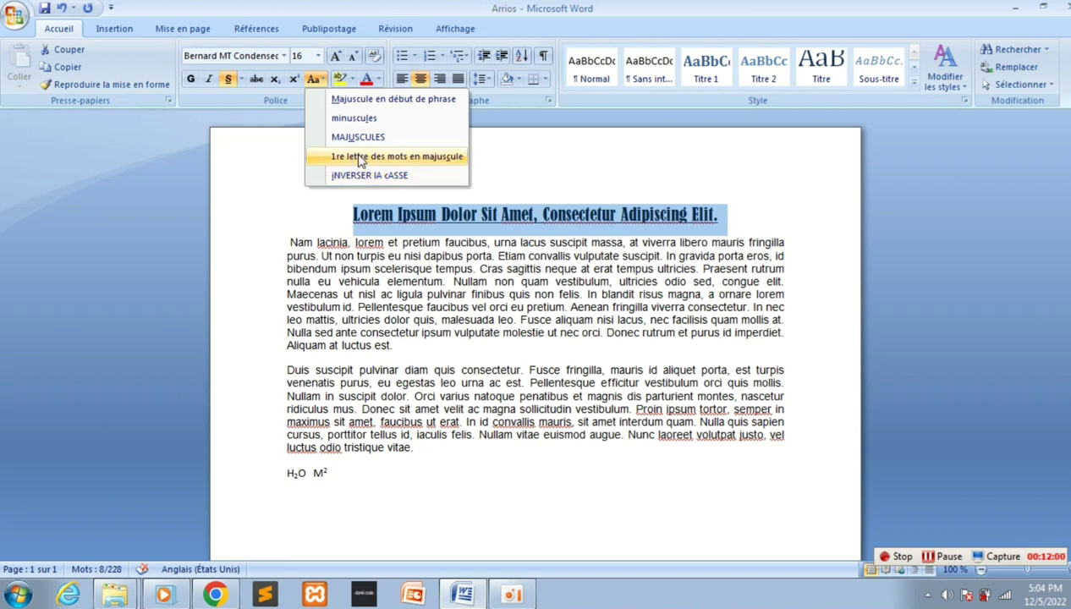
click(359, 140)
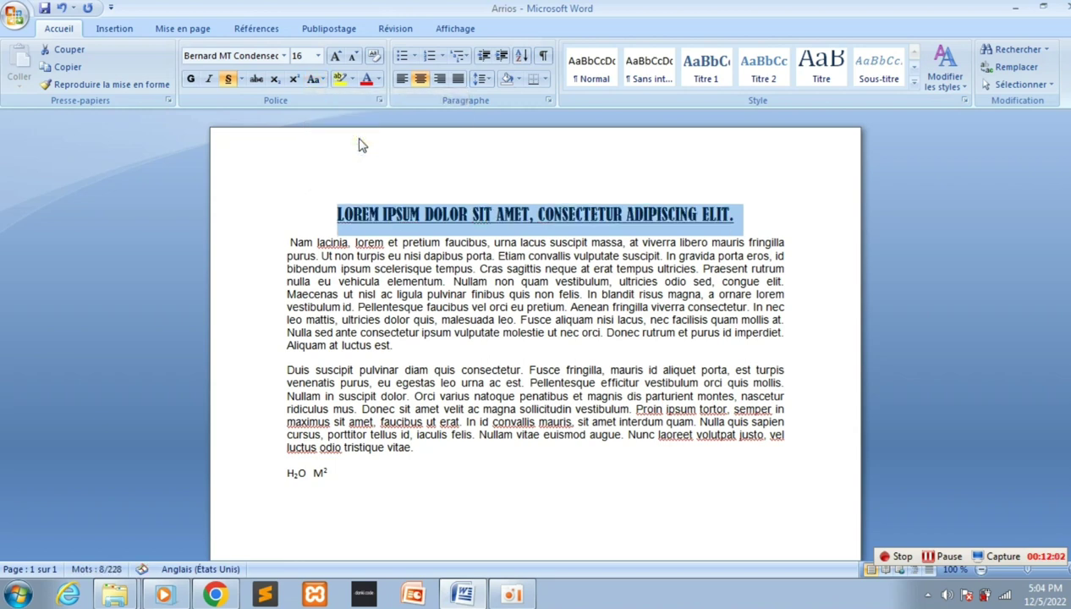